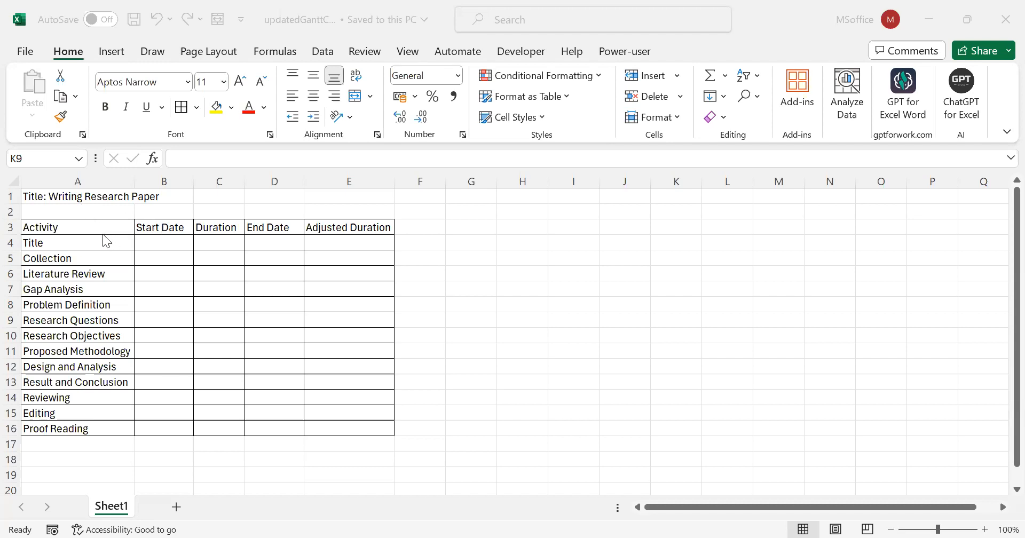
# Step: Review the research paper activities listed in A3:A16, from Title through Proof Reading
pyautogui.moveTo(102, 245); pyautogui.dragTo(101, 273)
pyautogui.moveTo(94, 228); pyautogui.dragTo(92, 426)
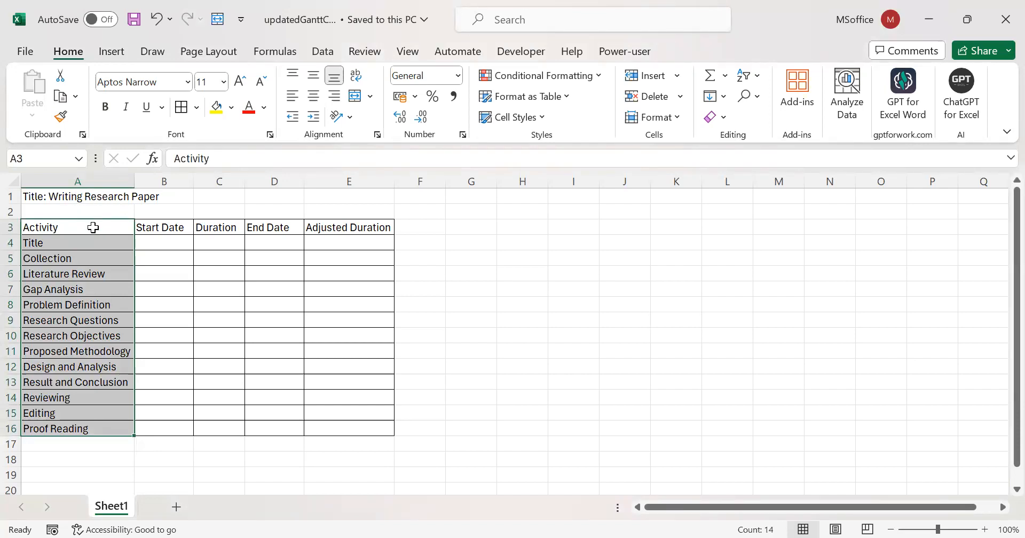
pyautogui.moveTo(88, 243); pyautogui.dragTo(88, 384)
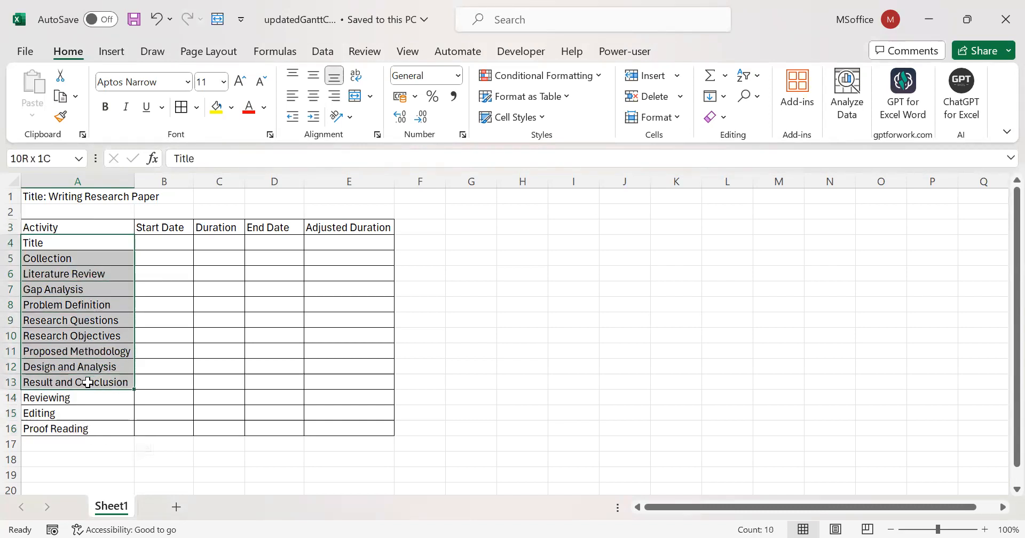
pyautogui.click(84, 395)
pyautogui.click(78, 411)
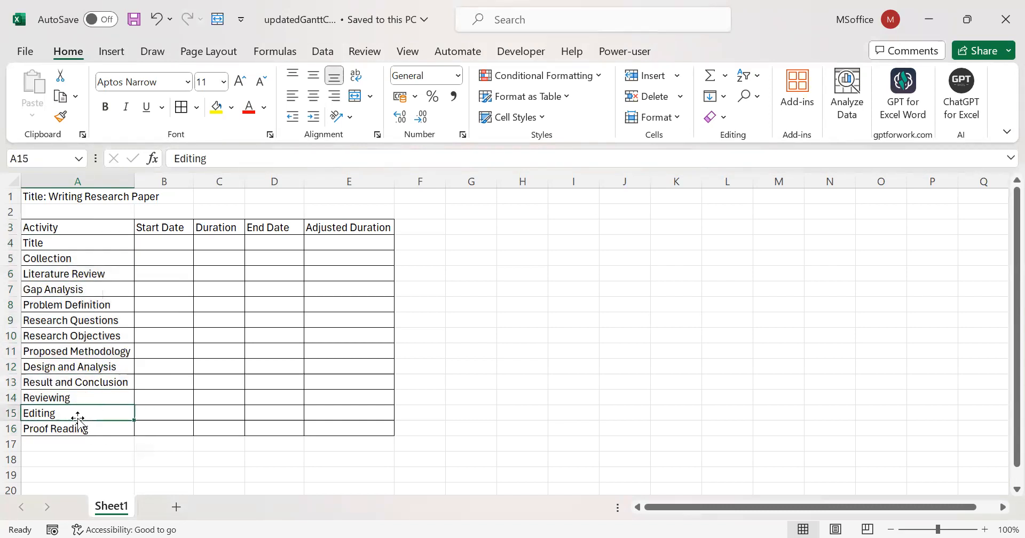
pyautogui.click(78, 425)
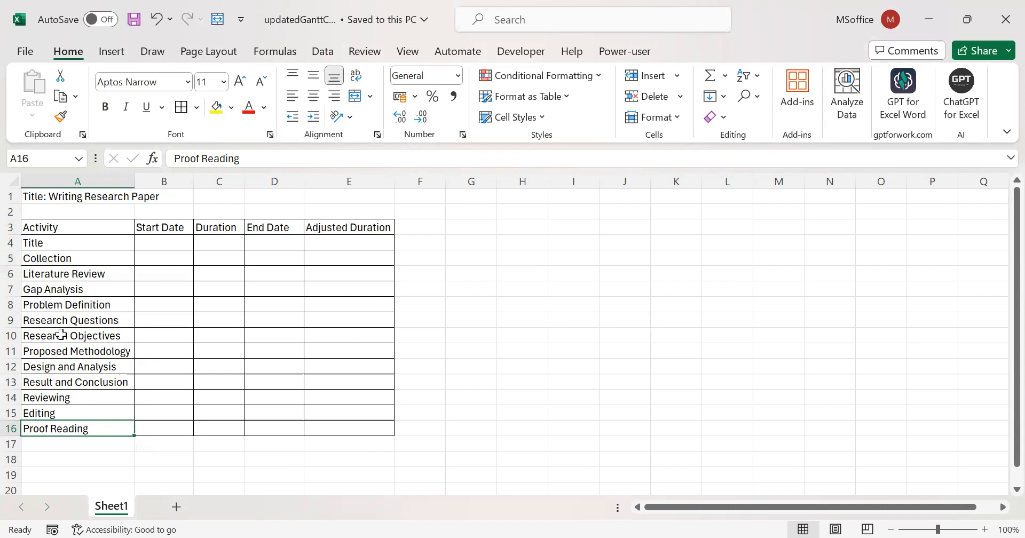
pyautogui.click(121, 244)
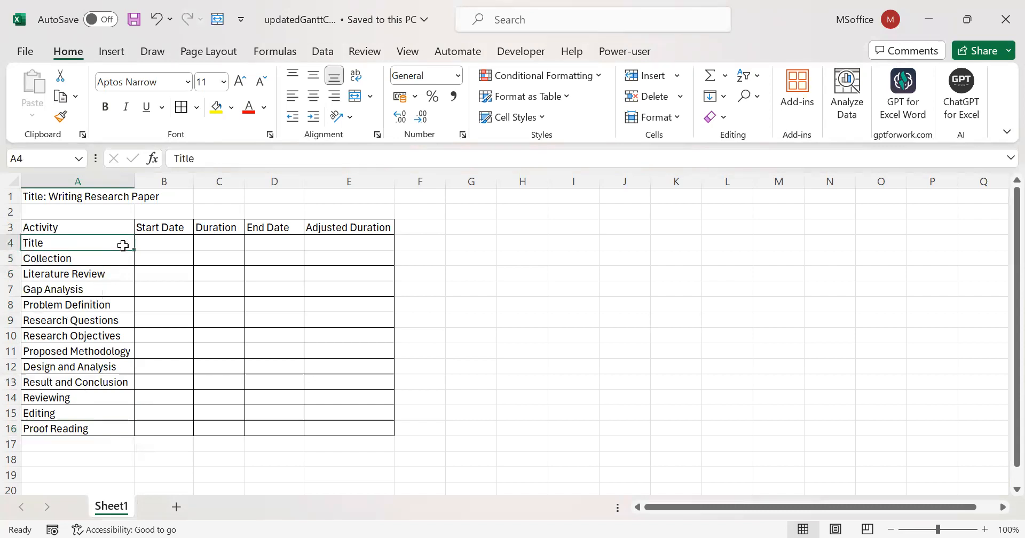
# Step: Enter 08-03-2024 as the start date and 1 as the duration for the Title activity in row 4
pyautogui.click(161, 243)
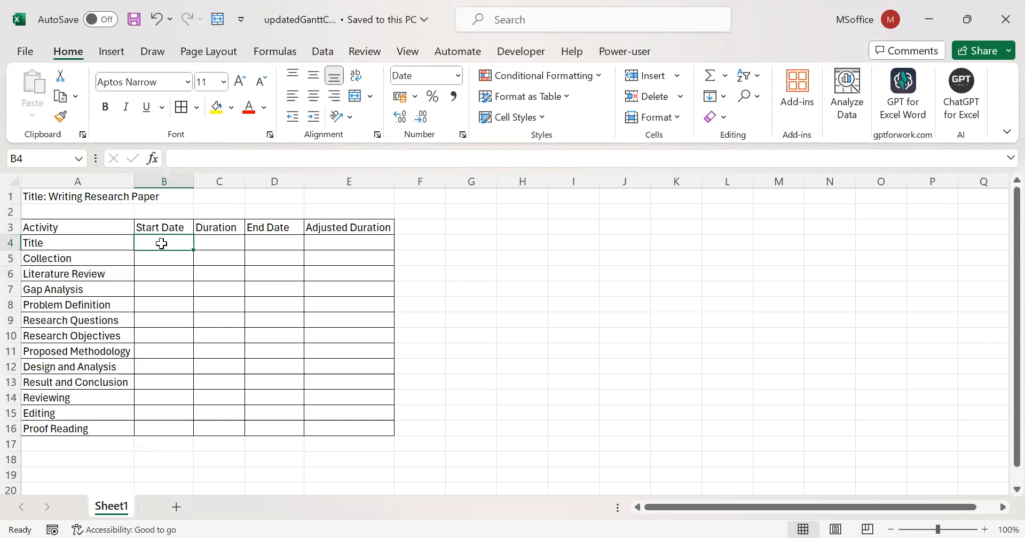
pyautogui.write('08-03-2024')
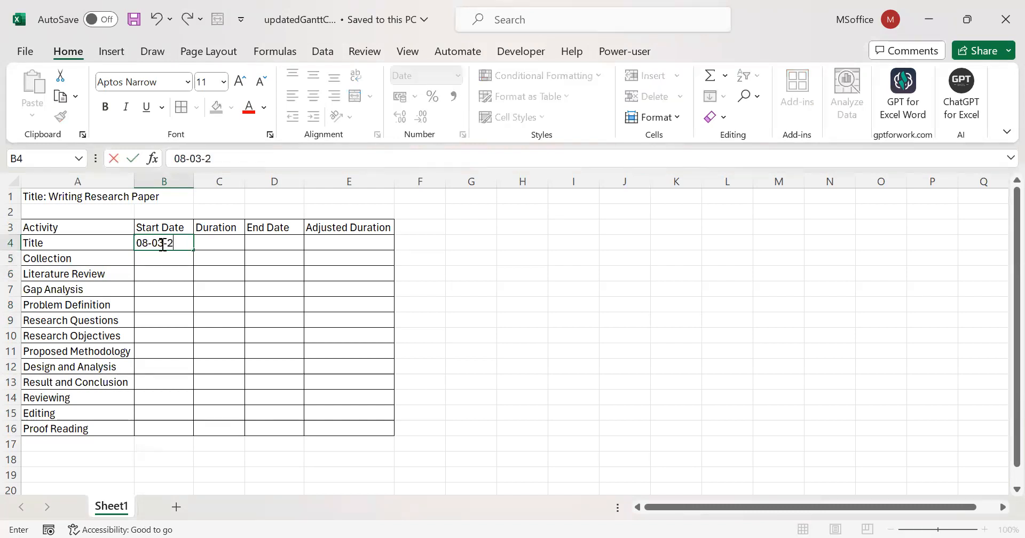
pyautogui.click(209, 246)
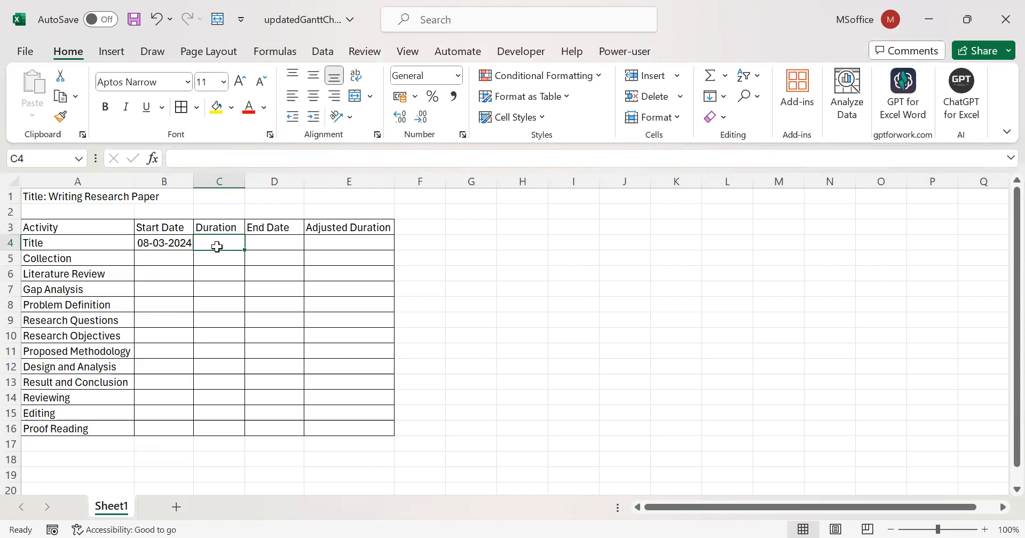
pyautogui.write('1')
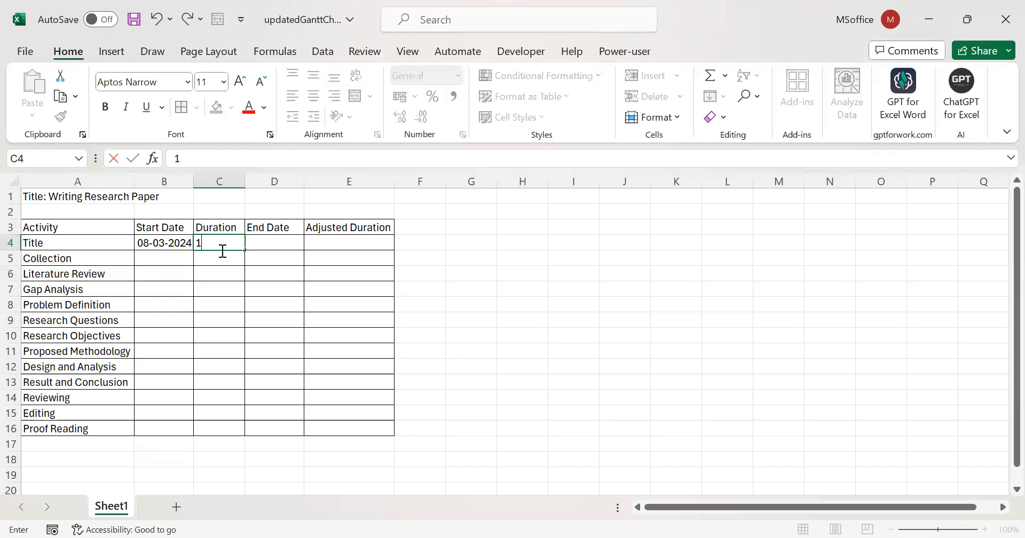
# Step: Change the header in C3 to "Duration (in Days)" and fit column C to its contents
pyautogui.doubleClick(239, 229)
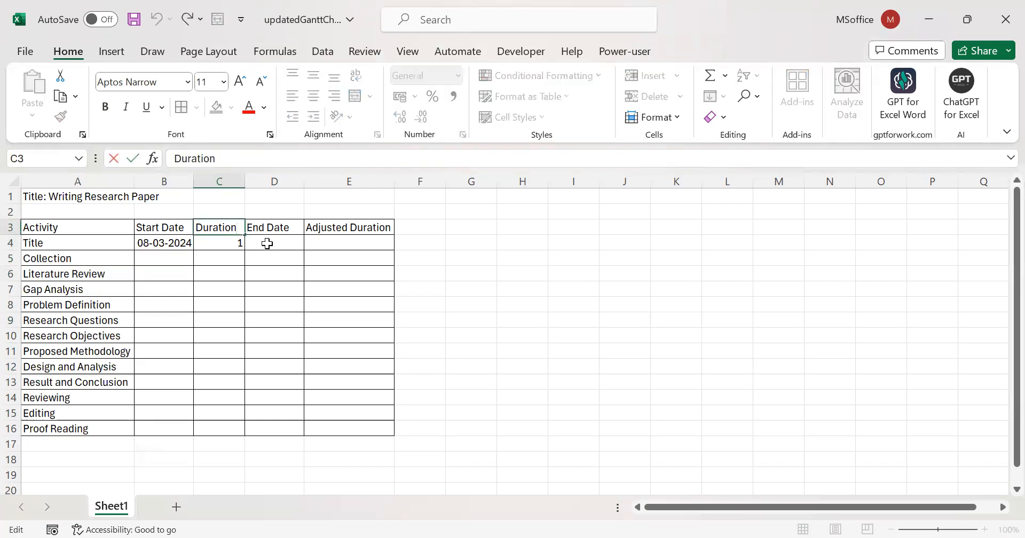
pyautogui.write('(in D')
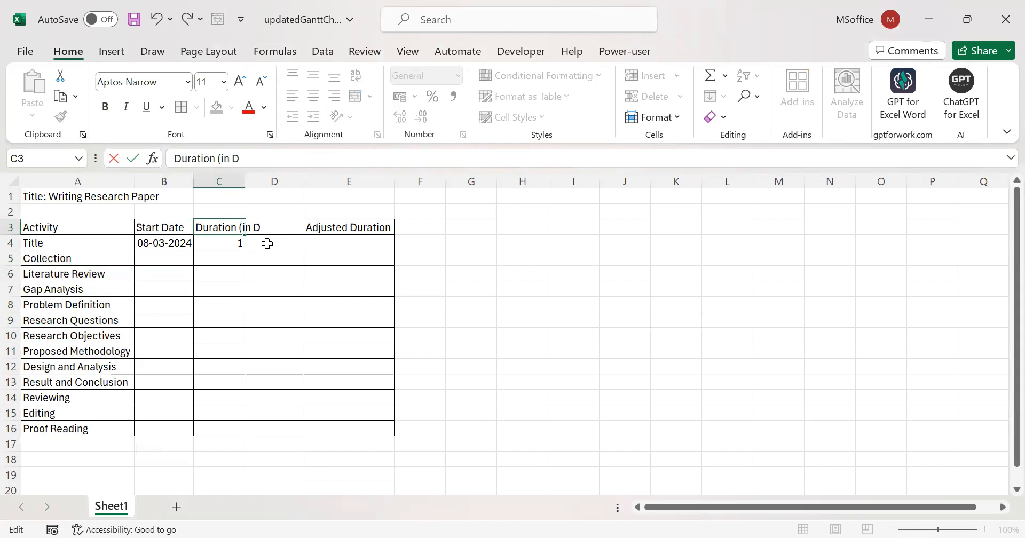
pyautogui.write('ays)')
pyautogui.click(289, 240)
pyautogui.doubleClick(246, 179)
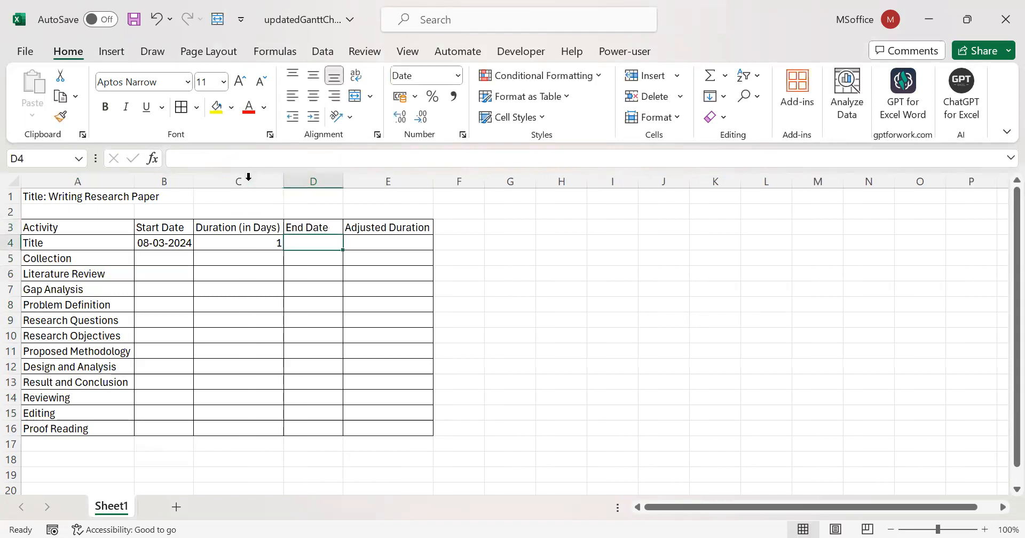
# Step: Change the header in E3 to "Adjusted Duration (In Days)" and fit column E to its contents
pyautogui.click(394, 229)
pyautogui.click(313, 152)
pyautogui.write('(In Days)')
pyautogui.click(542, 350)
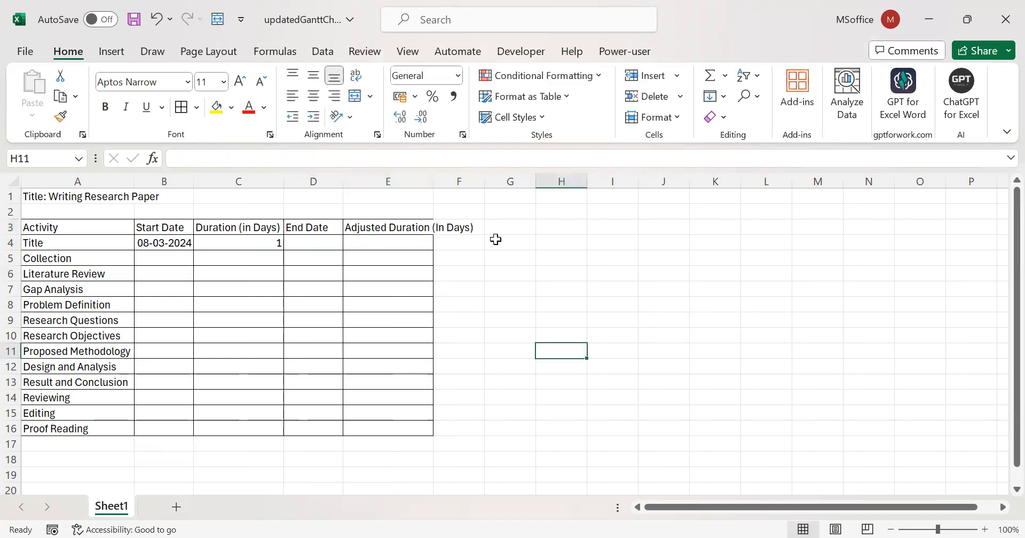
pyautogui.doubleClick(434, 182)
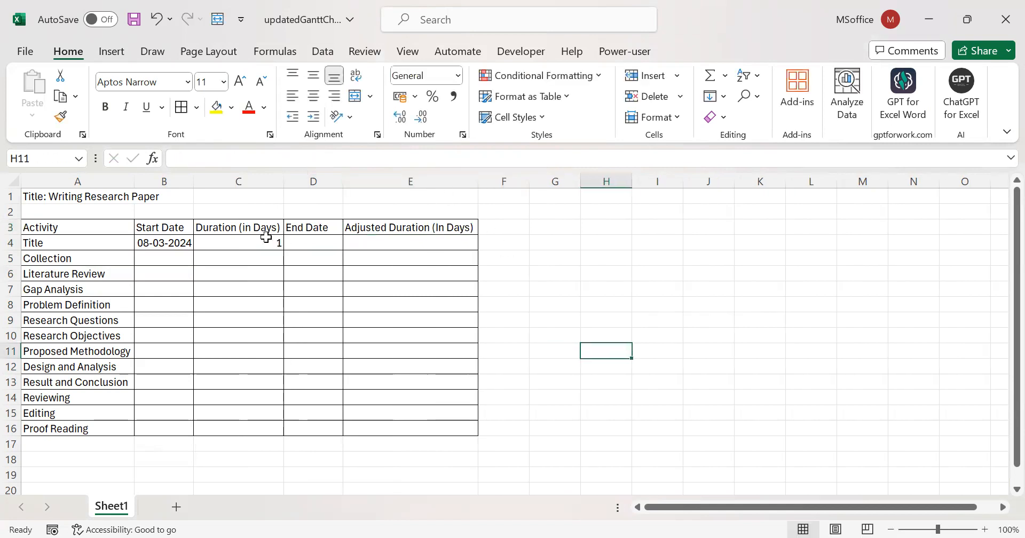
# Step: Calculate the Title activity's end date in D4 with the formula =WORKDAY(B4,C4)
pyautogui.click(305, 243)
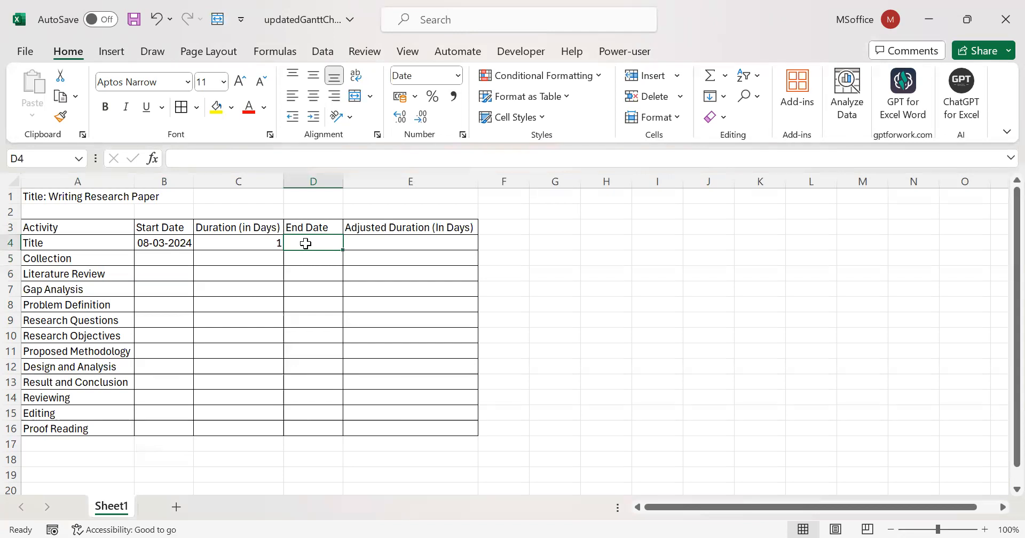
pyautogui.doubleClick(306, 244)
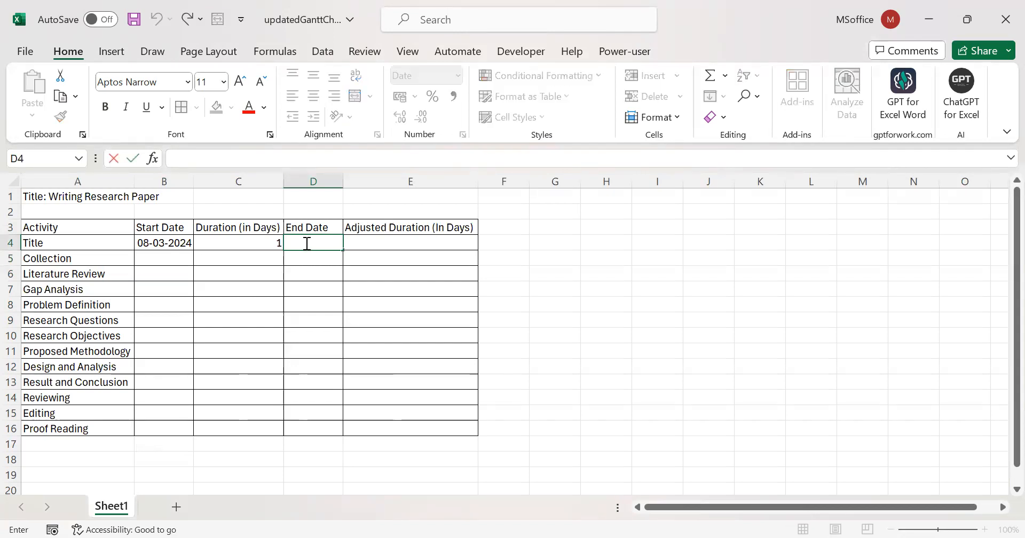
pyautogui.write('=')
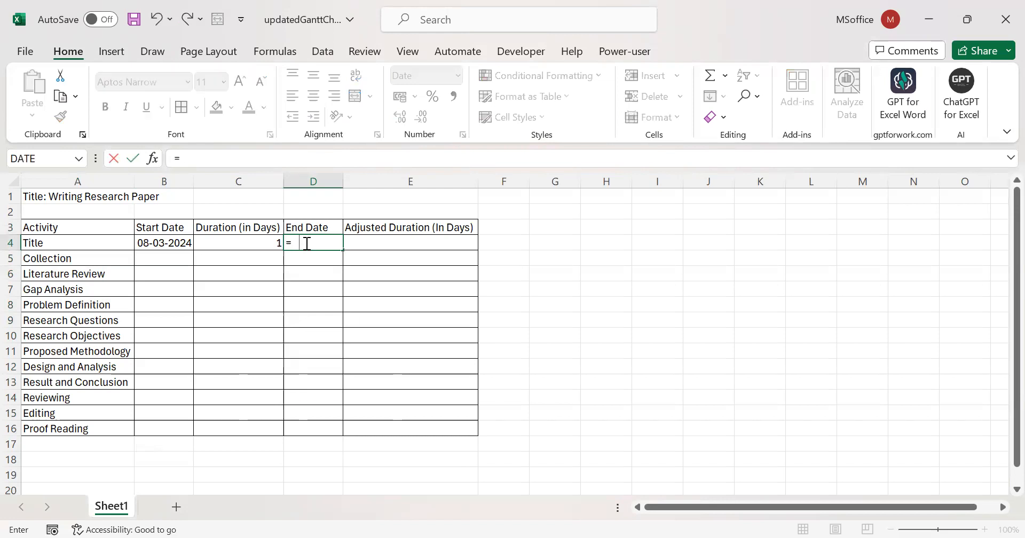
pyautogui.write('workday')
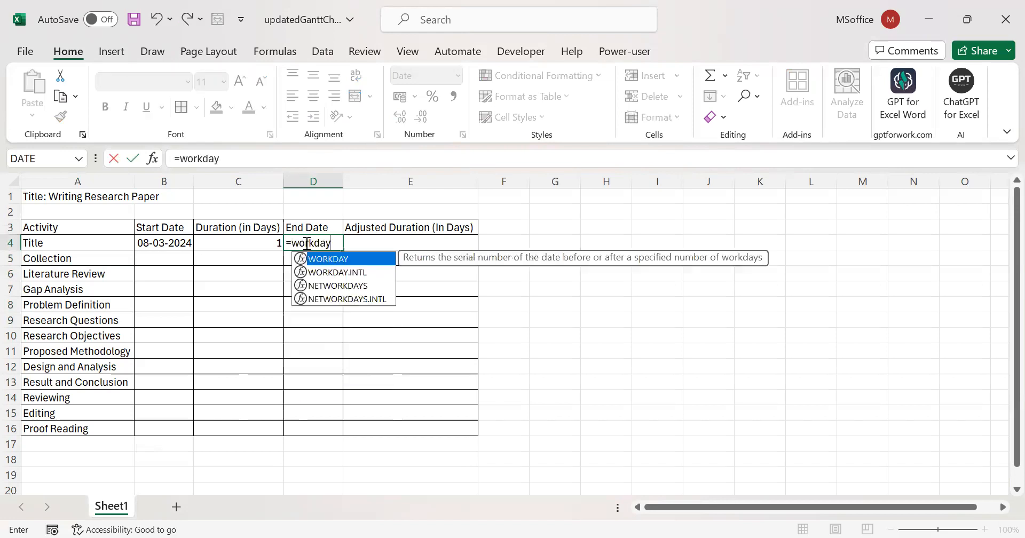
pyautogui.doubleClick(352, 262)
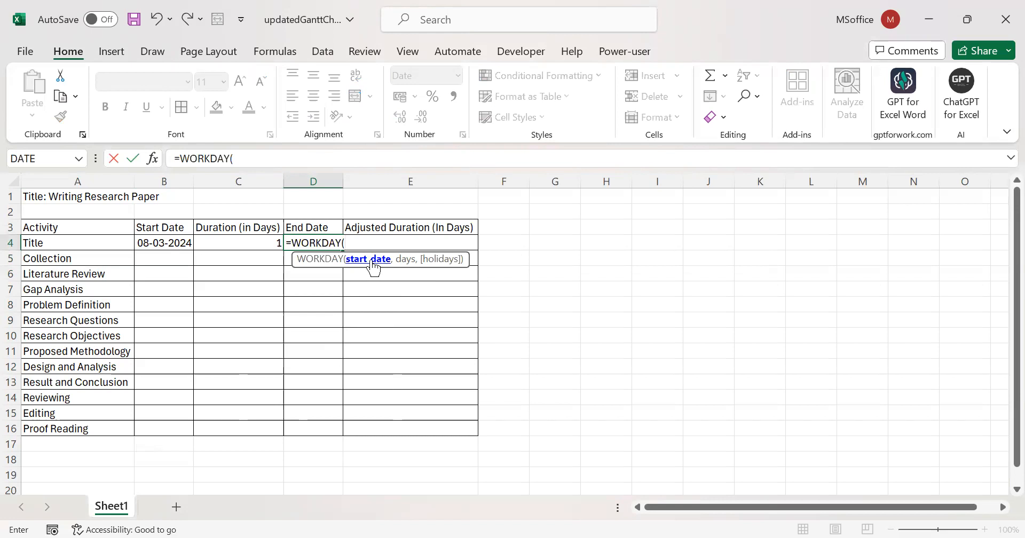
pyautogui.click(172, 242)
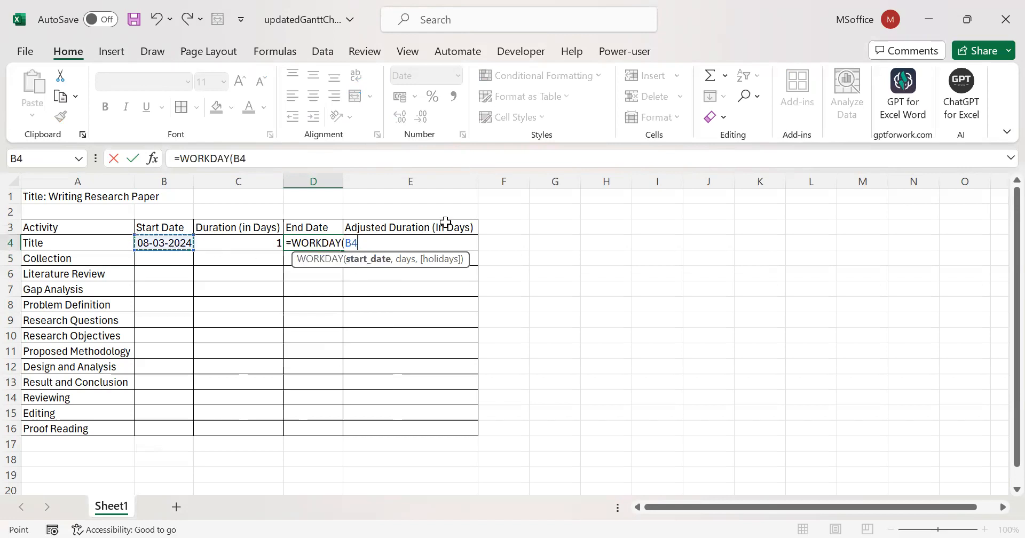
pyautogui.write(',')
pyautogui.click(278, 240)
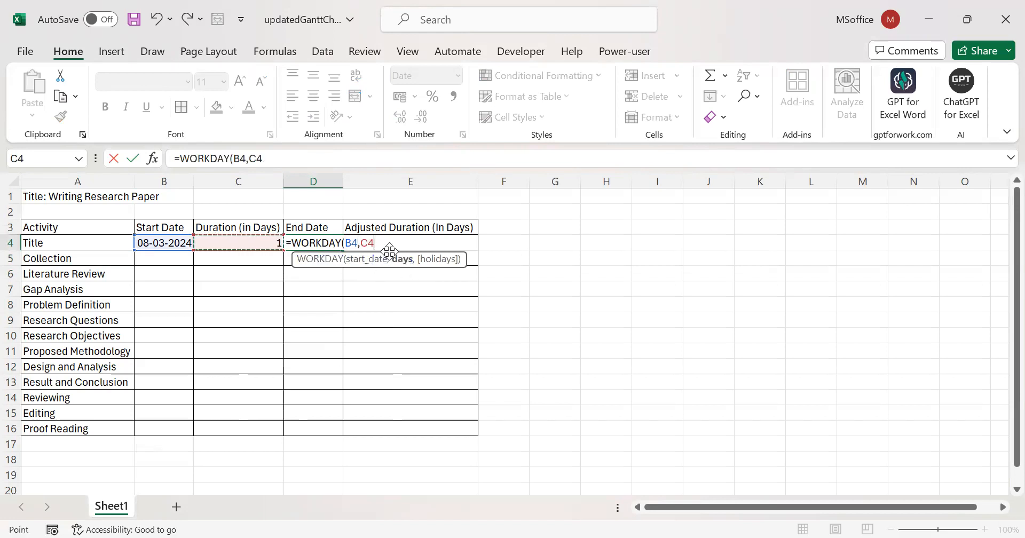
pyautogui.write(')')
pyautogui.press('Return')
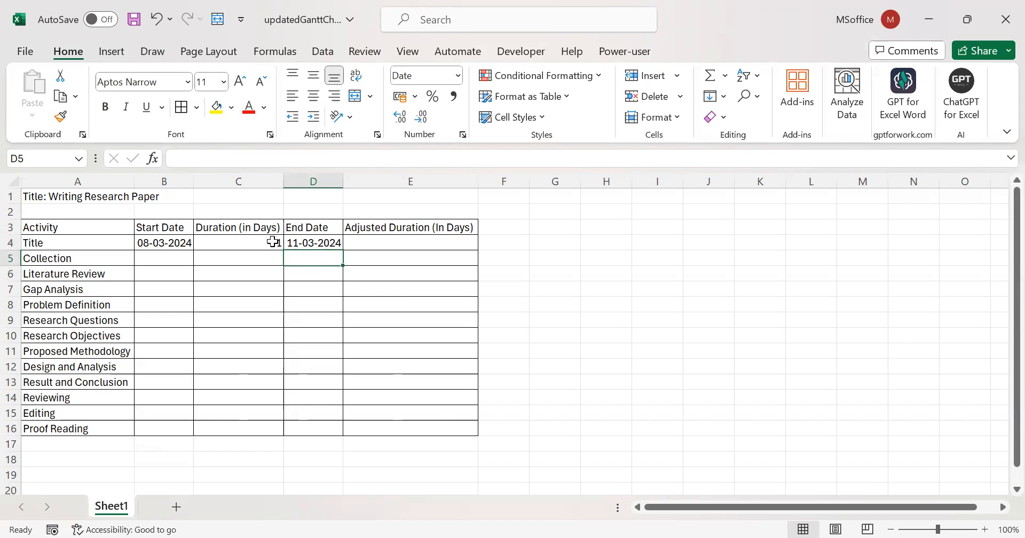
# Step: Calculate the Title activity's adjusted duration in E4 with the formula =D4-B4
pyautogui.click(175, 241)
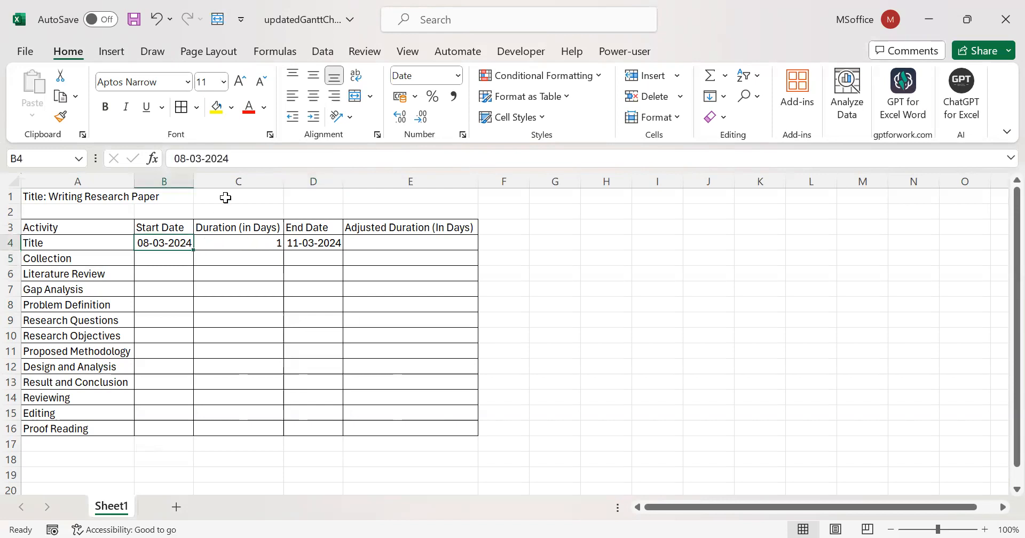
pyautogui.click(261, 243)
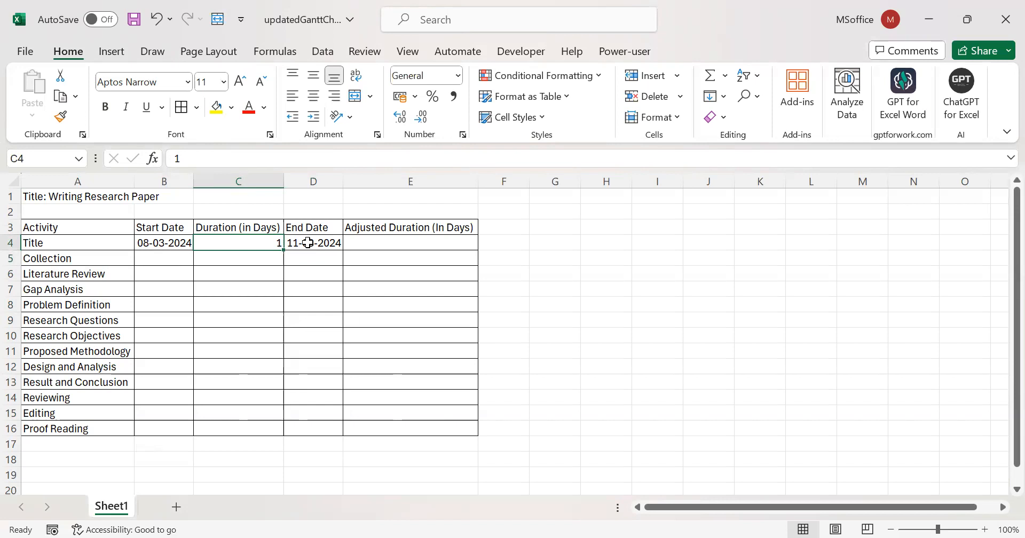
pyautogui.click(362, 241)
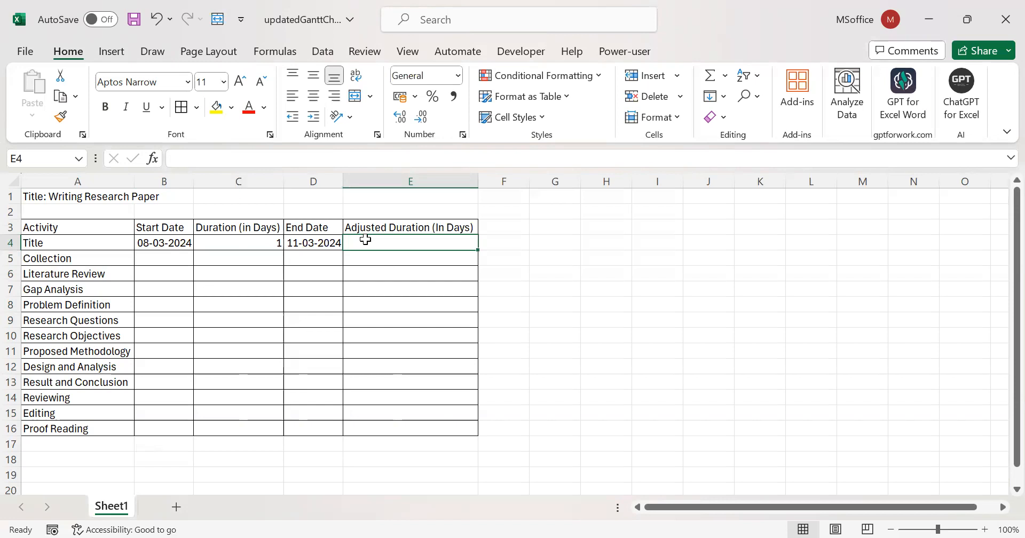
pyautogui.write('=')
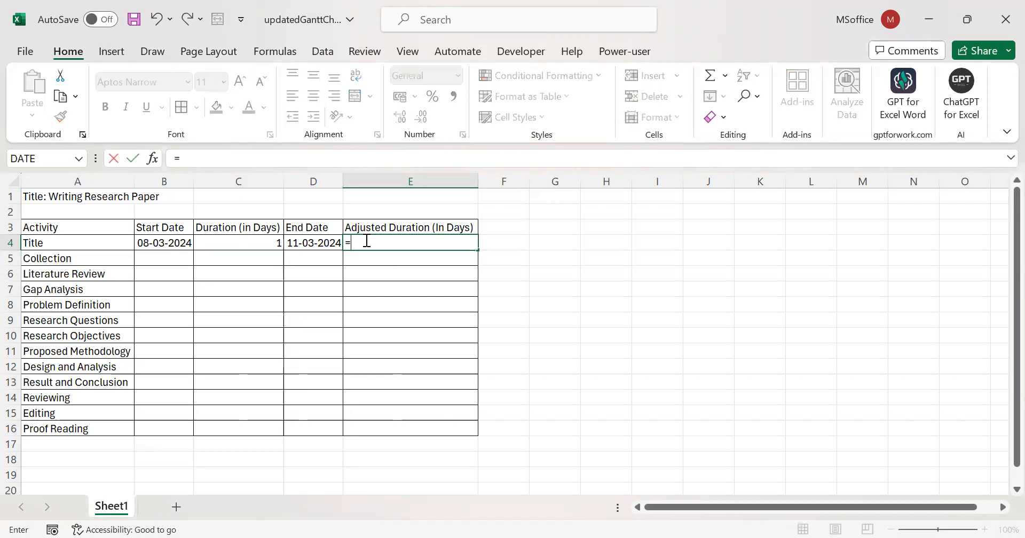
pyautogui.click(325, 242)
pyautogui.write('-')
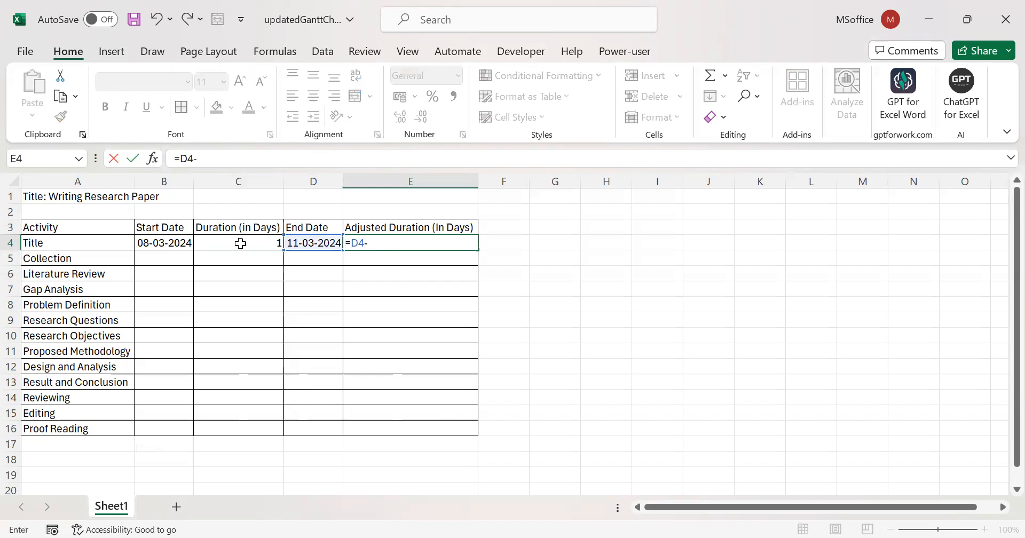
pyautogui.click(184, 244)
pyautogui.press('Return')
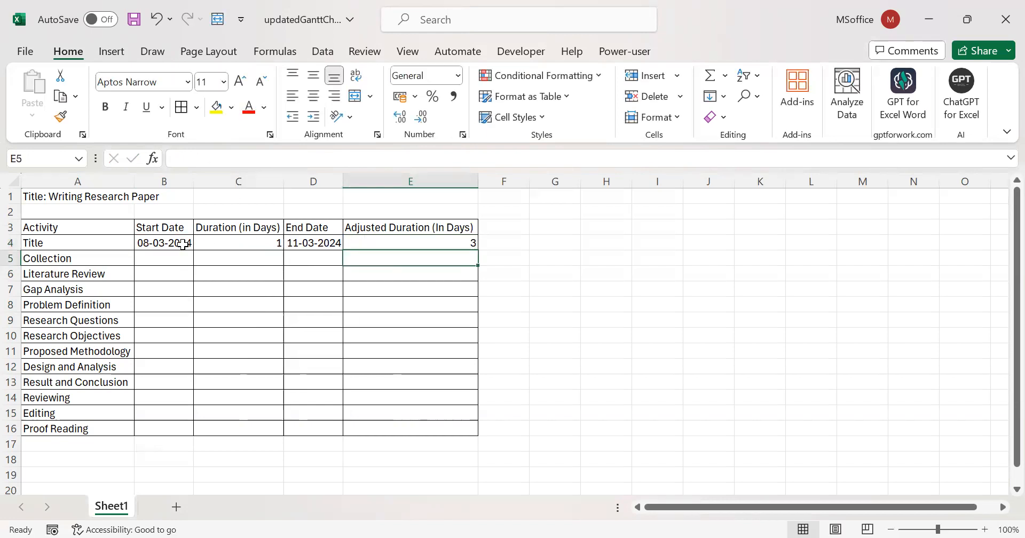
# Step: Fill the End Date and Adjusted Duration formulas from D4:E4 down through row 16
pyautogui.click(393, 244)
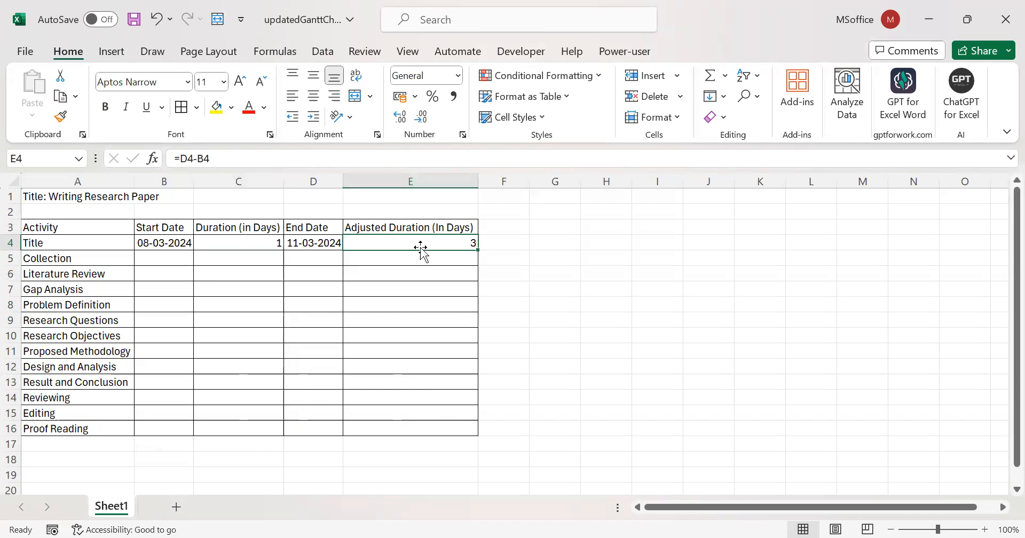
pyautogui.moveTo(337, 240); pyautogui.dragTo(479, 436)
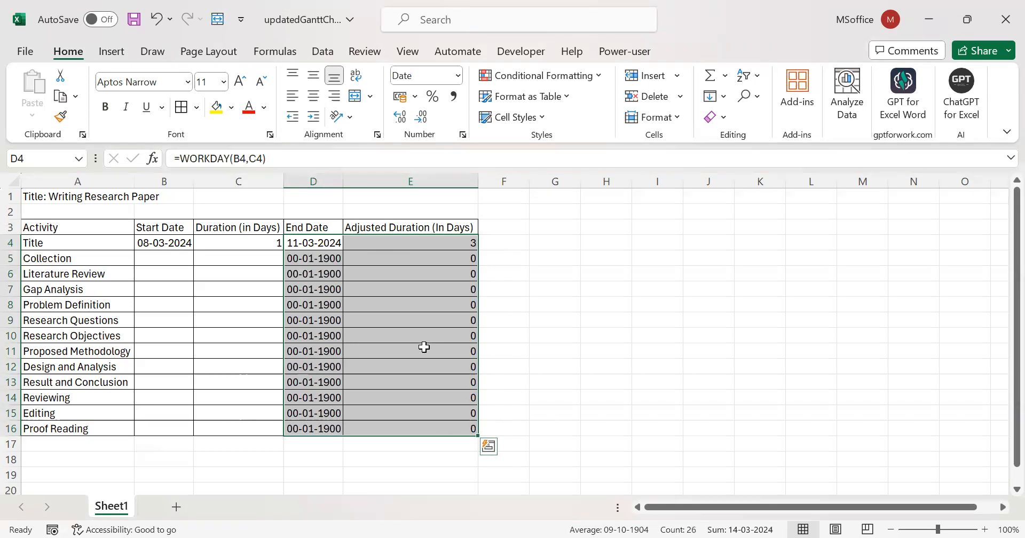
# Step: Link the Collection activity's start date in B5 to the Title's end date with the formula =D4
pyautogui.click(185, 262)
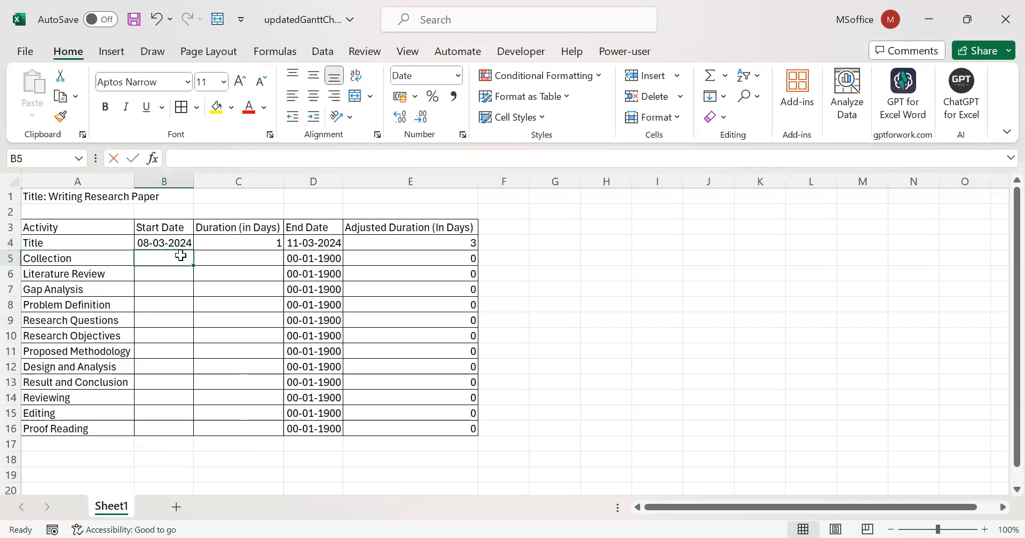
pyautogui.write('=')
pyautogui.click(326, 246)
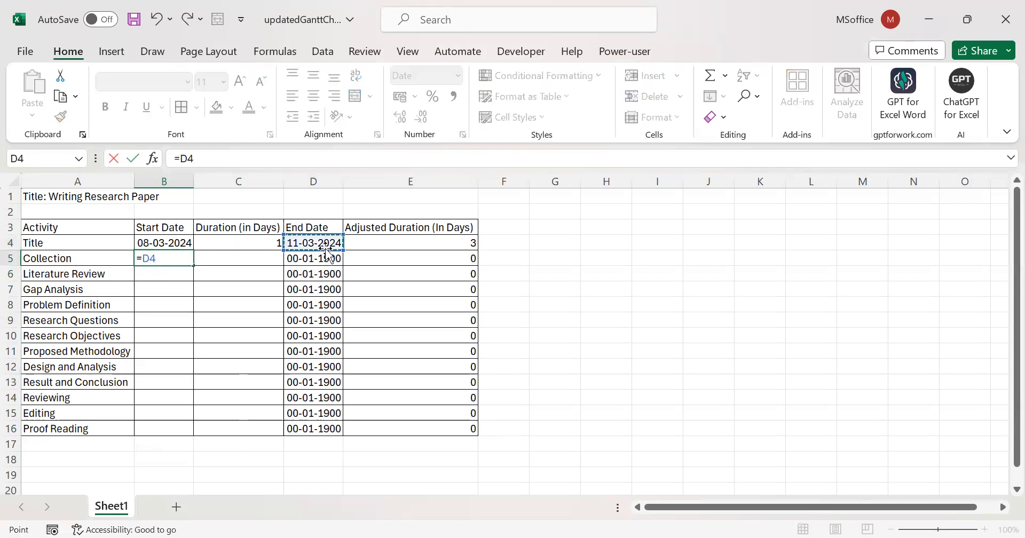
pyautogui.press('Return')
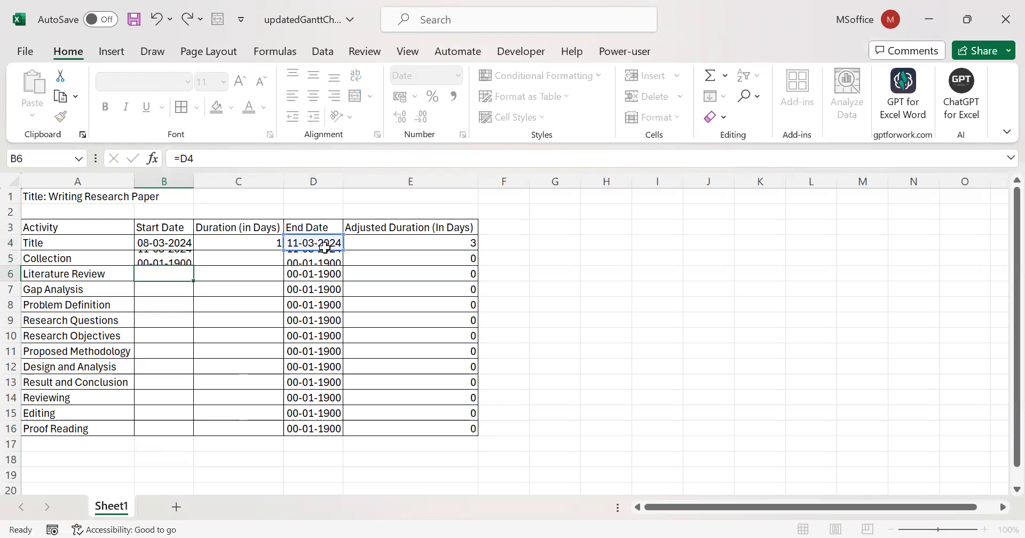
pyautogui.click(189, 260)
# Step: Enter a duration of 3 days for the Collection activity in C5
pyautogui.click(205, 259)
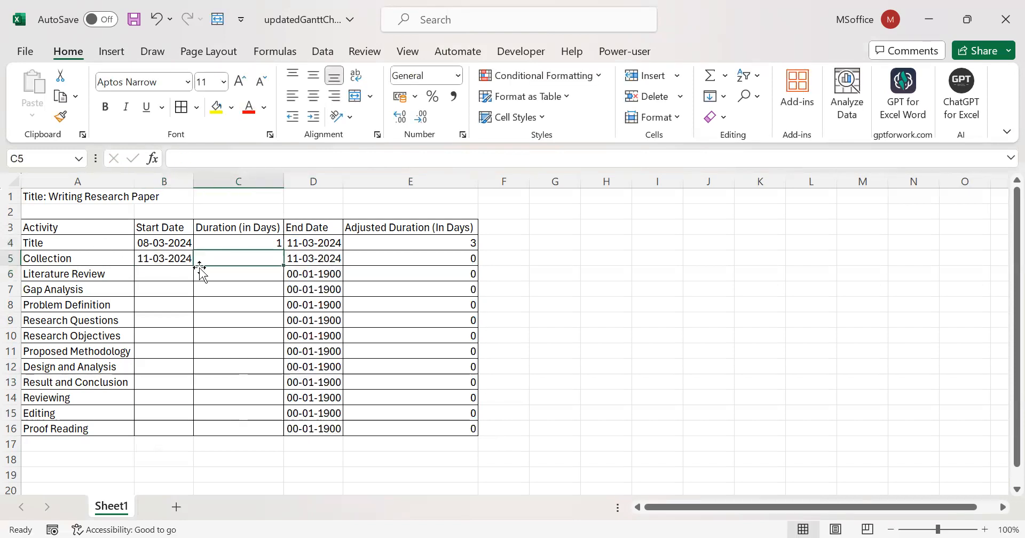
pyautogui.write('3')
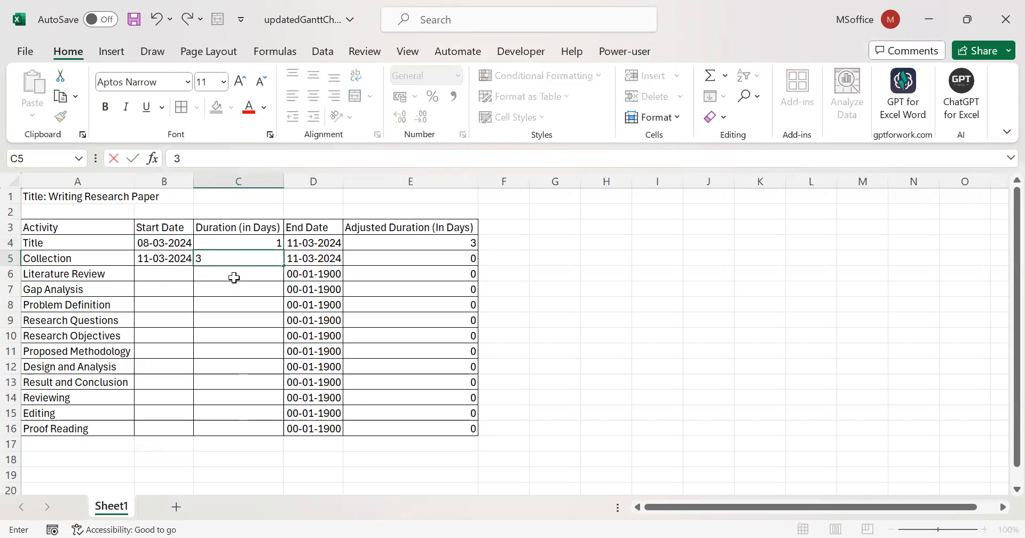
pyautogui.press('Return')
pyautogui.click(300, 258)
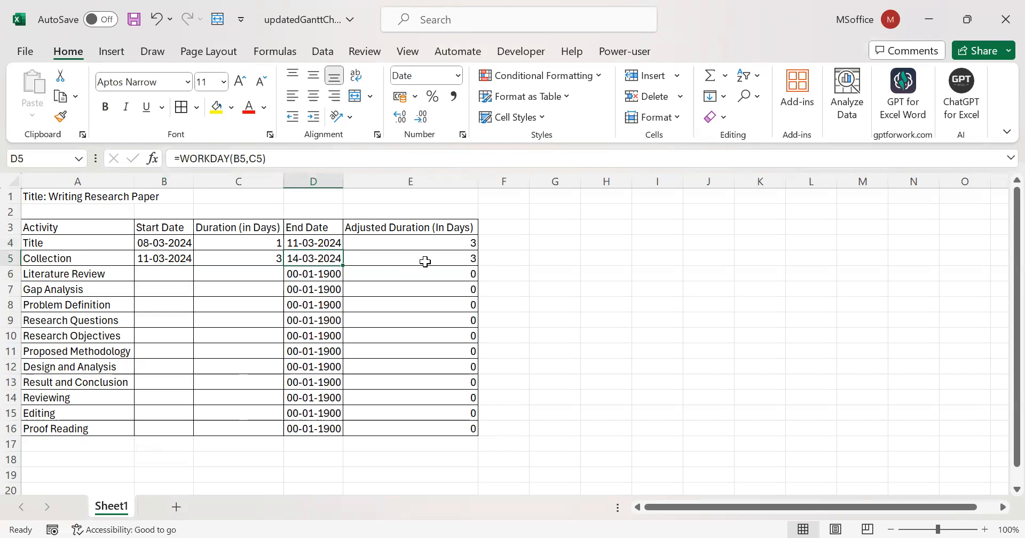
# Step: Fill the Start Date formula from B5 down through B16 so each activity starts on the previous one's end date
pyautogui.click(174, 279)
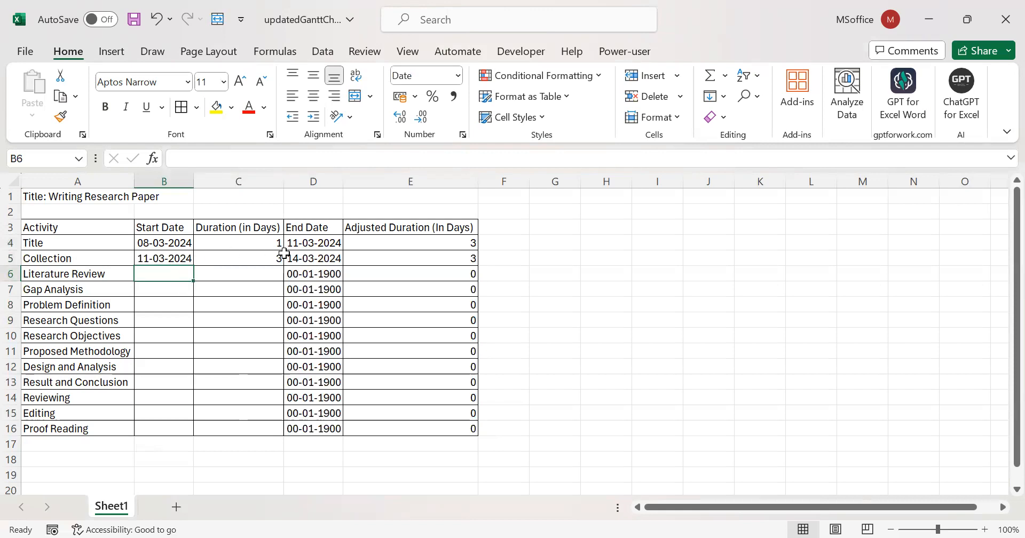
pyautogui.click(301, 261)
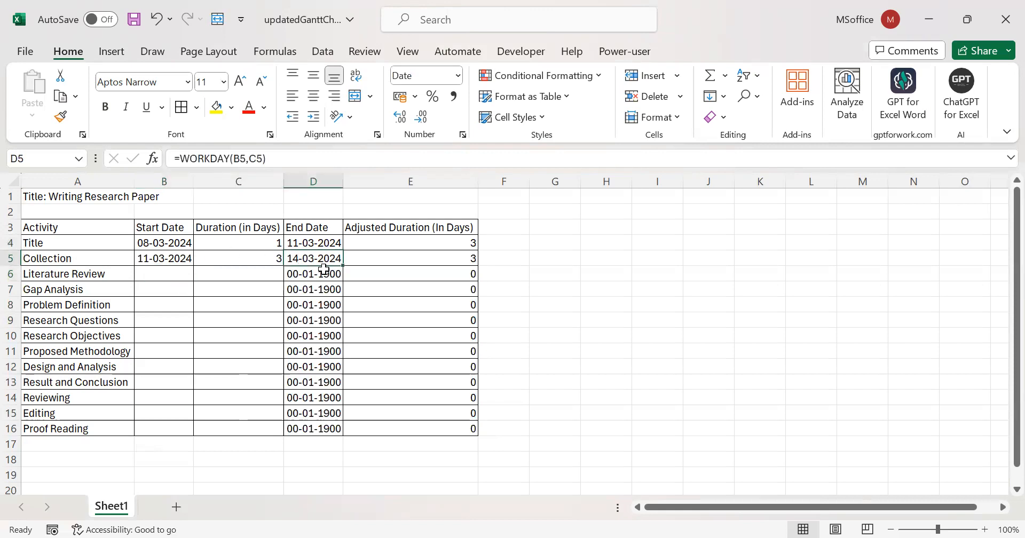
pyautogui.click(184, 262)
pyautogui.moveTo(193, 265); pyautogui.dragTo(180, 432)
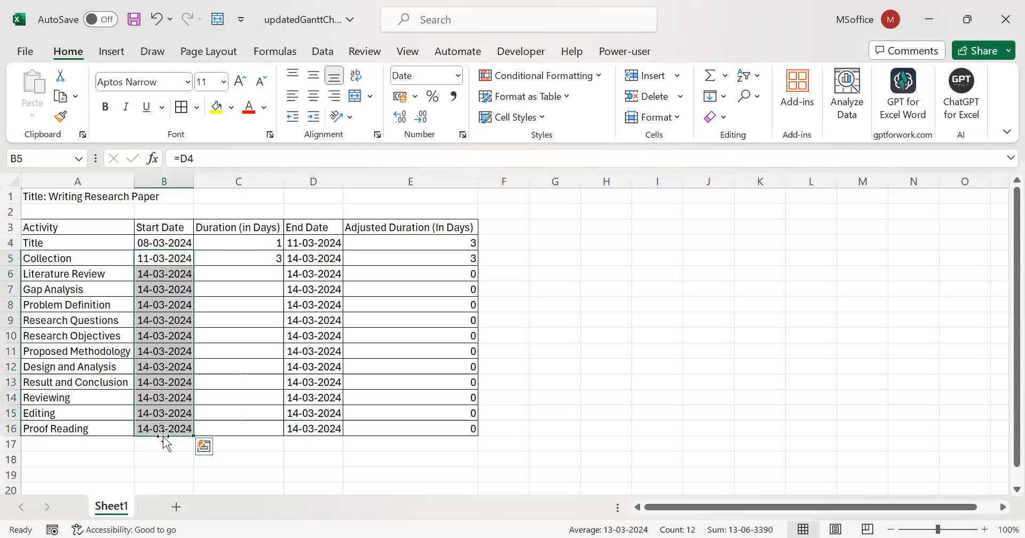
pyautogui.moveTo(165, 288); pyautogui.dragTo(176, 426)
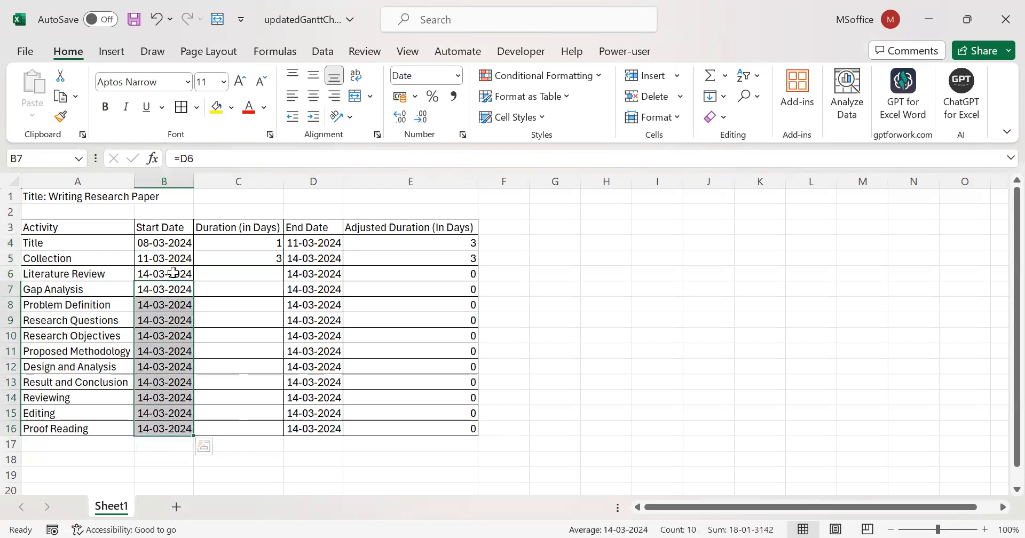
pyautogui.click(174, 272)
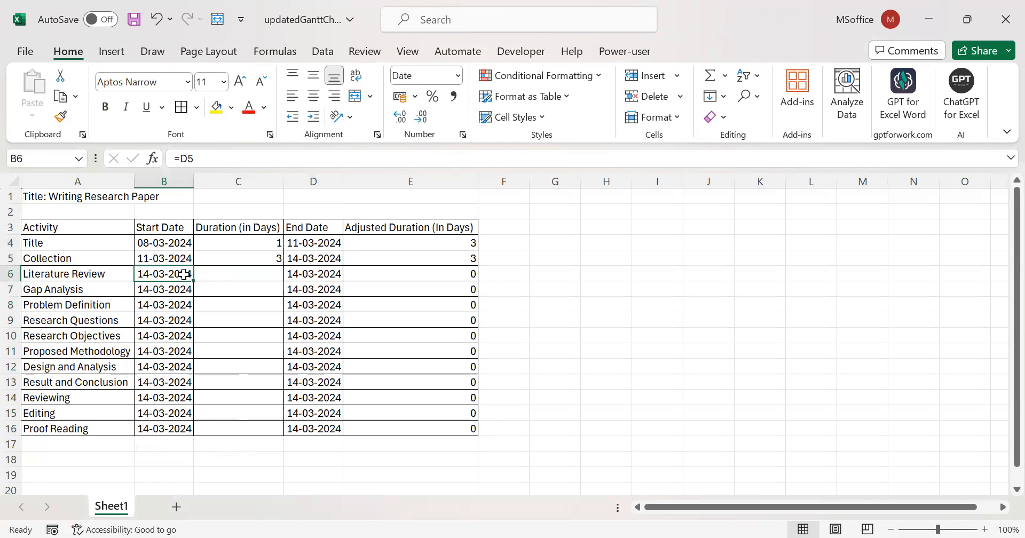
# Step: Enter a duration of 10 days for Literature Review in C6 and check its end date and adjusted duration formulas
pyautogui.click(211, 271)
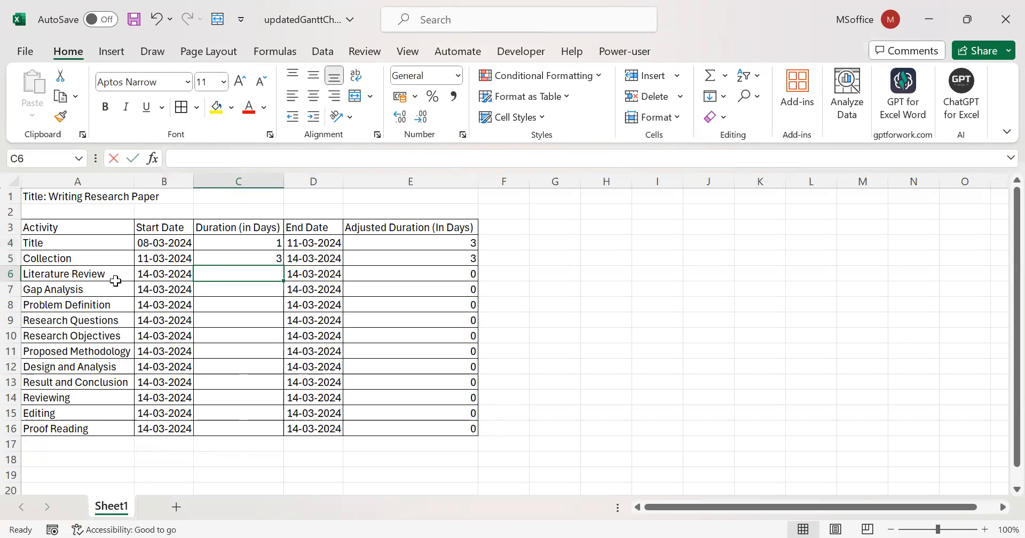
pyautogui.write('10')
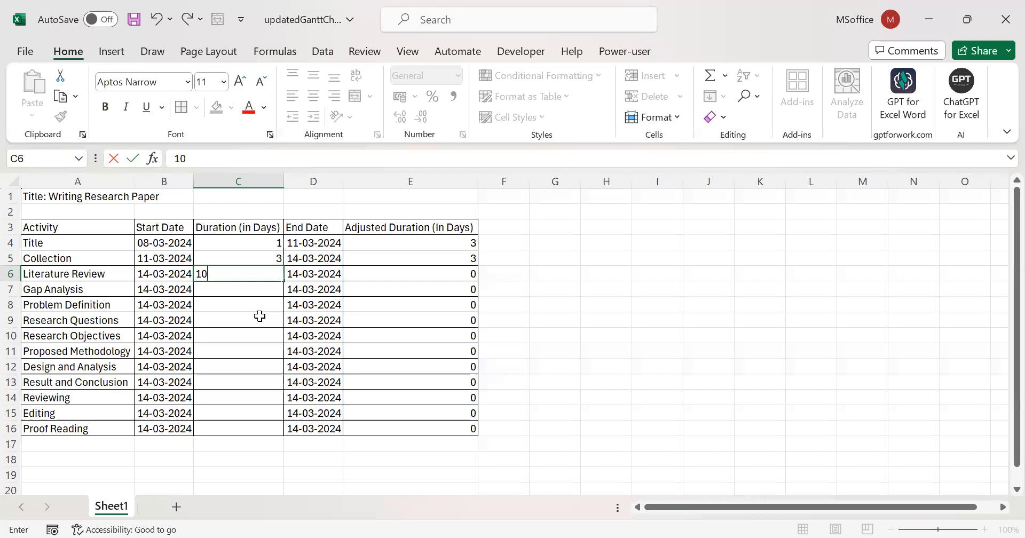
pyautogui.press('Return')
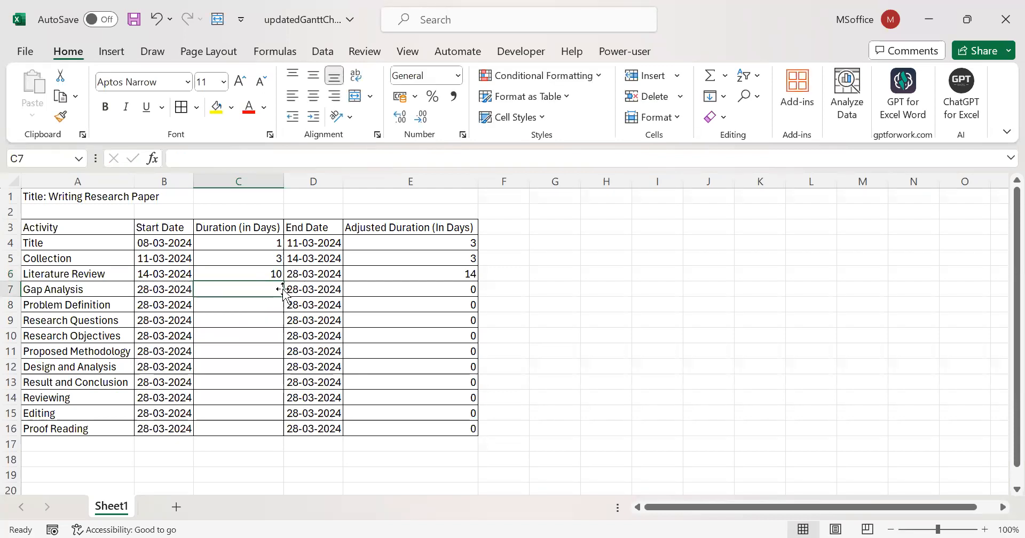
pyautogui.click(325, 274)
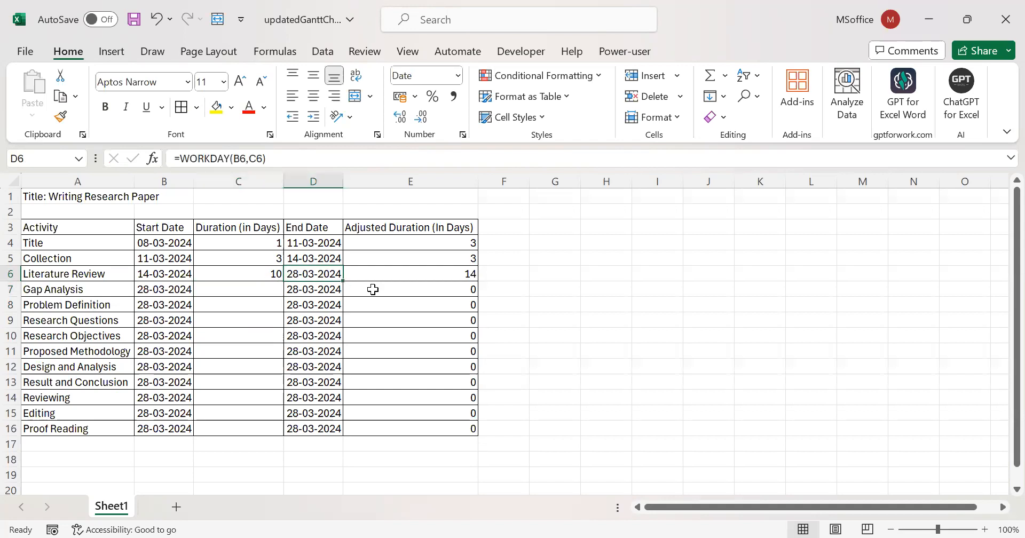
pyautogui.click(452, 275)
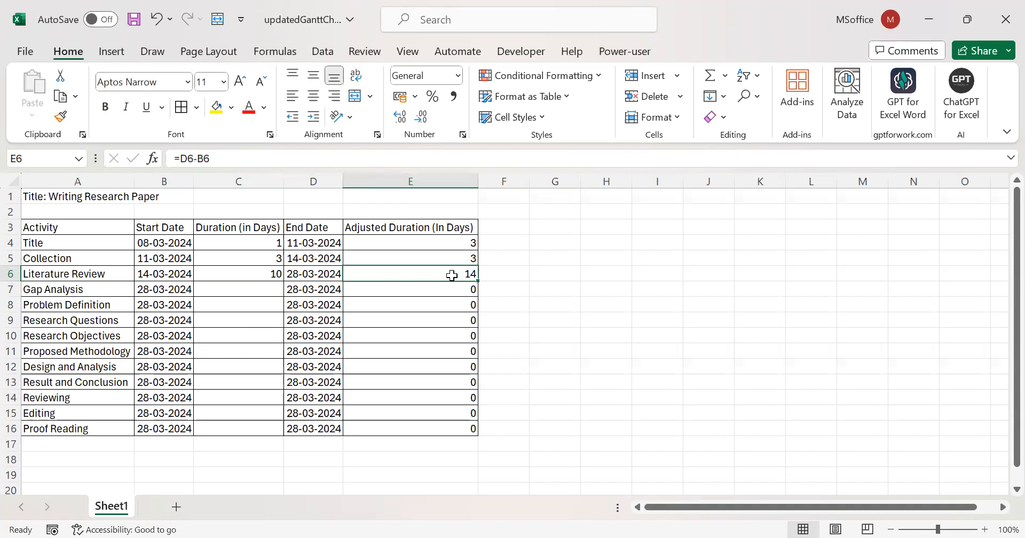
# Step: Enter a duration of 1 day for each activity from Gap Analysis to Proposed Methodology in C7:C11
pyautogui.click(181, 292)
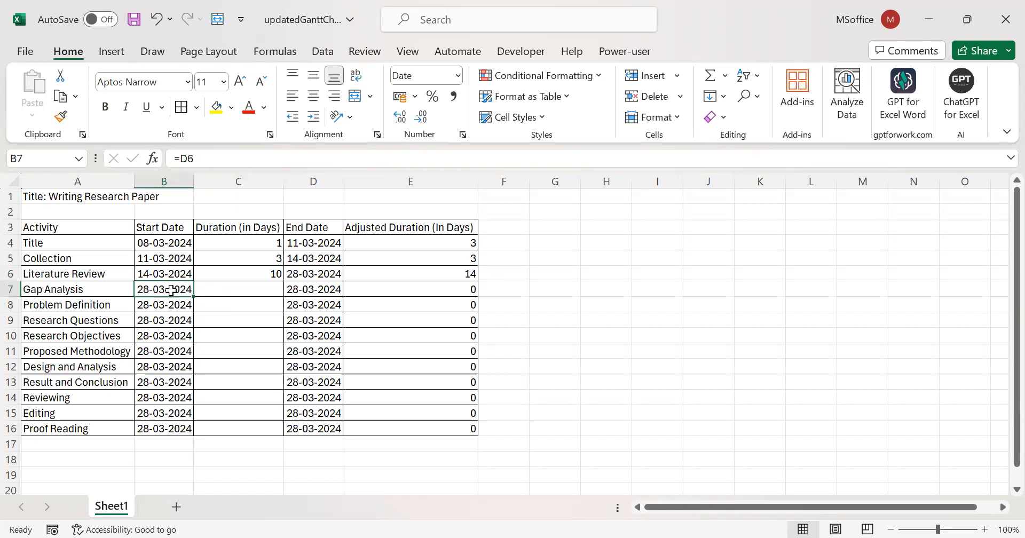
pyautogui.click(227, 291)
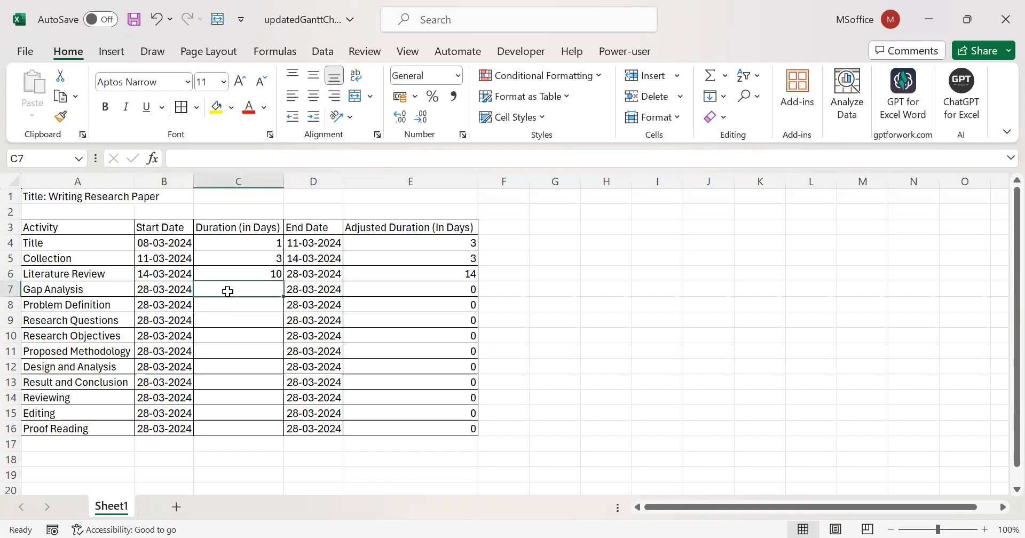
pyautogui.write('1')
pyautogui.press('Return')
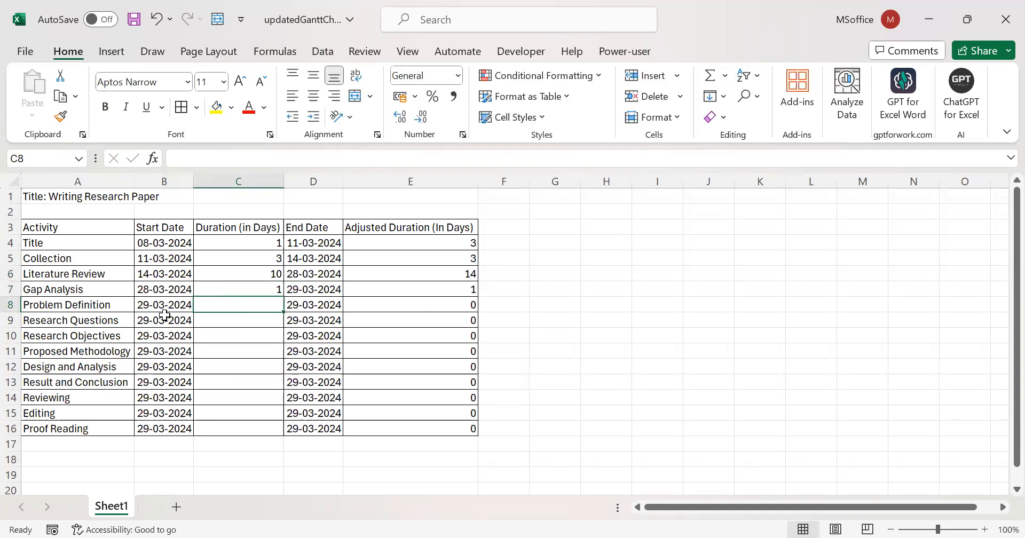
pyautogui.write('1')
pyautogui.press('Return')
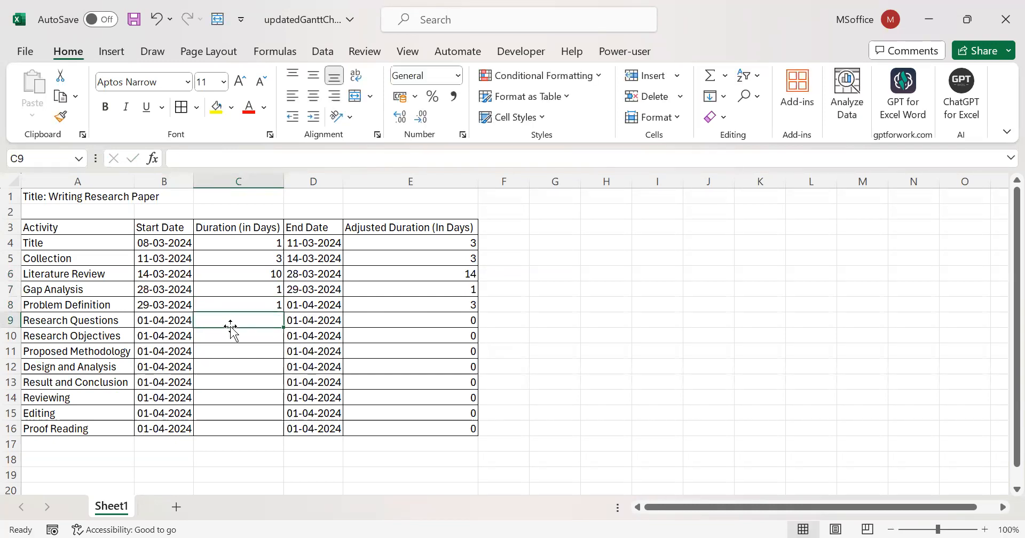
pyautogui.write('1')
pyautogui.press('Return')
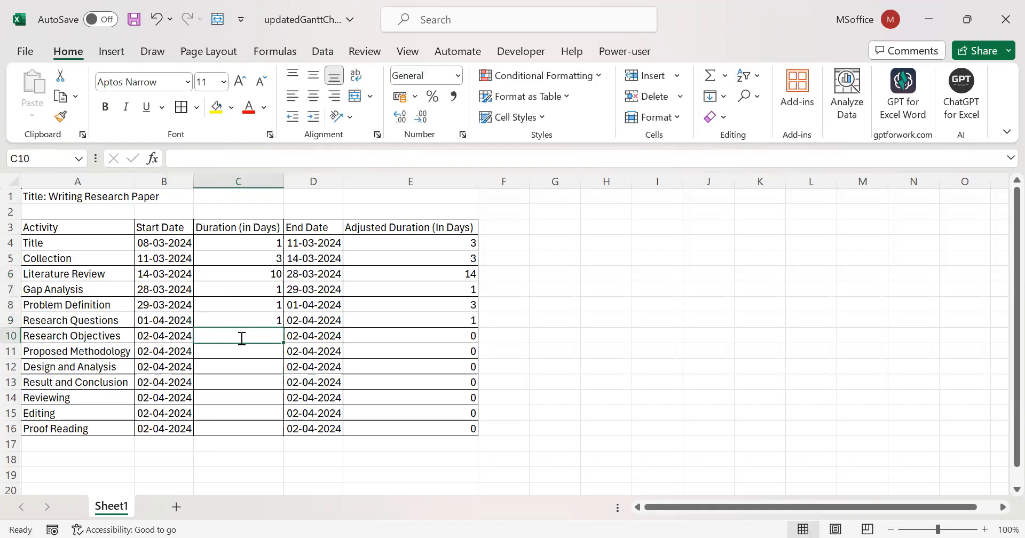
pyautogui.write('1')
pyautogui.press('Return')
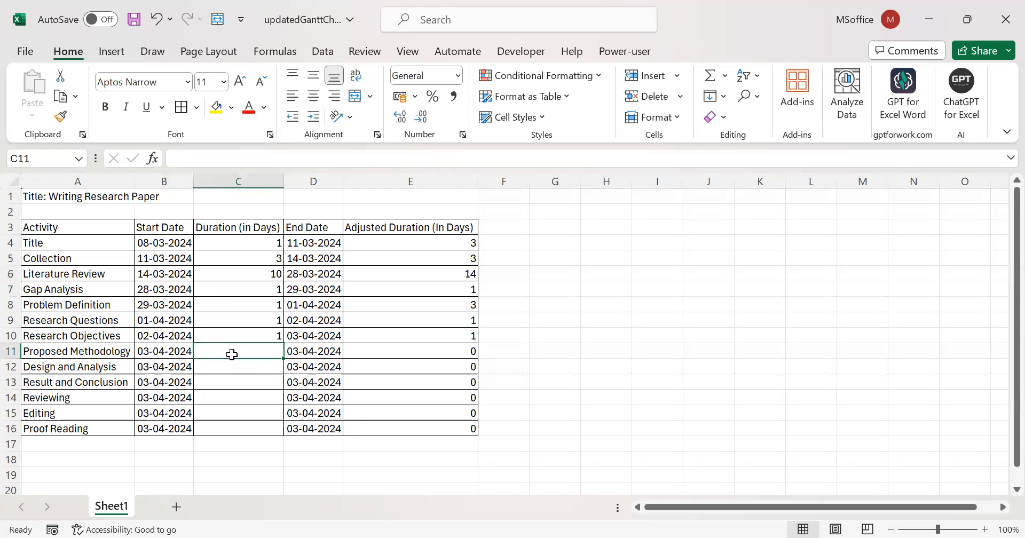
pyautogui.write('1')
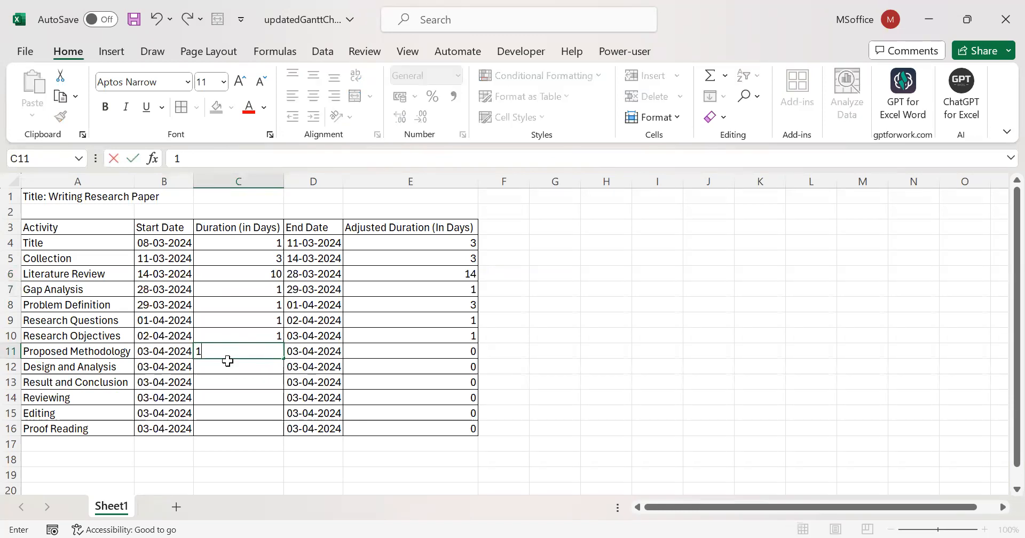
pyautogui.press('Return')
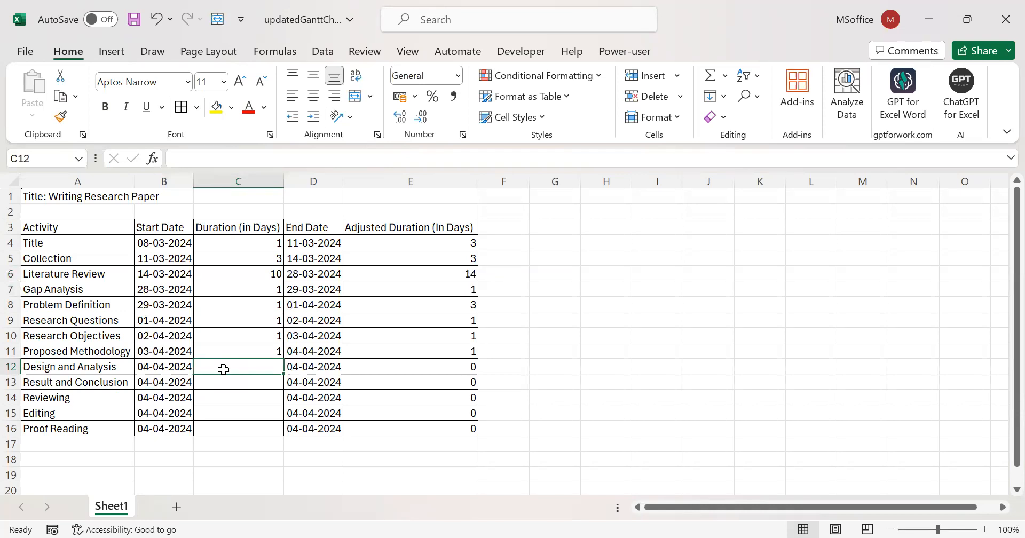
# Step: Enter durations of 7, 2, 3, 2 and 2 days in C12:C16 for Design and Analysis through Proof Reading
pyautogui.write('7')
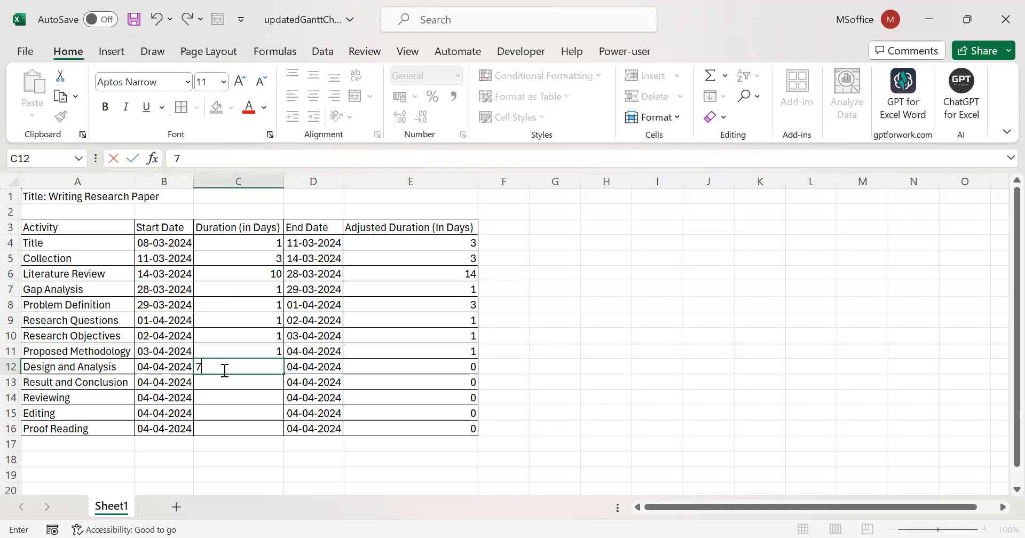
pyautogui.press('Return')
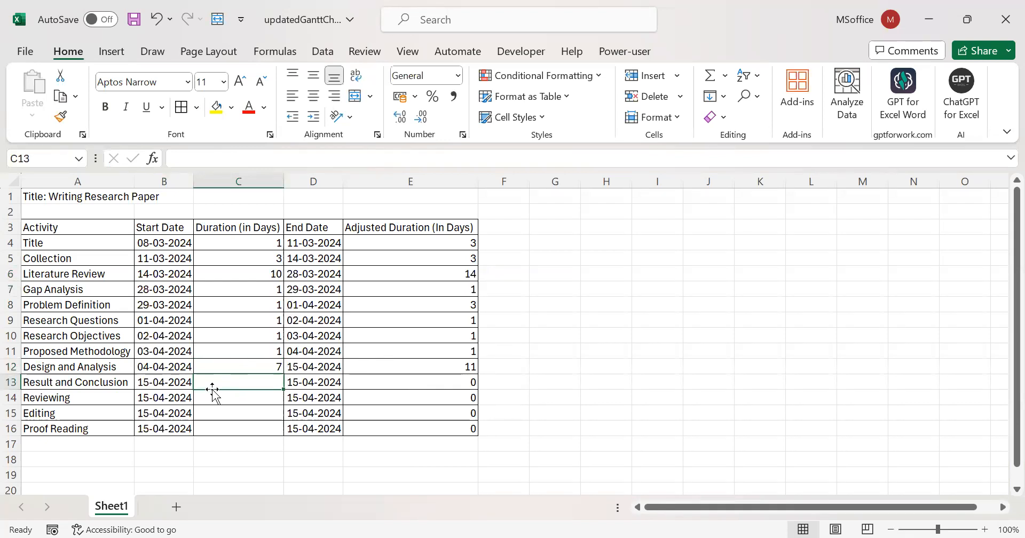
pyautogui.write('2')
pyautogui.press('Return')
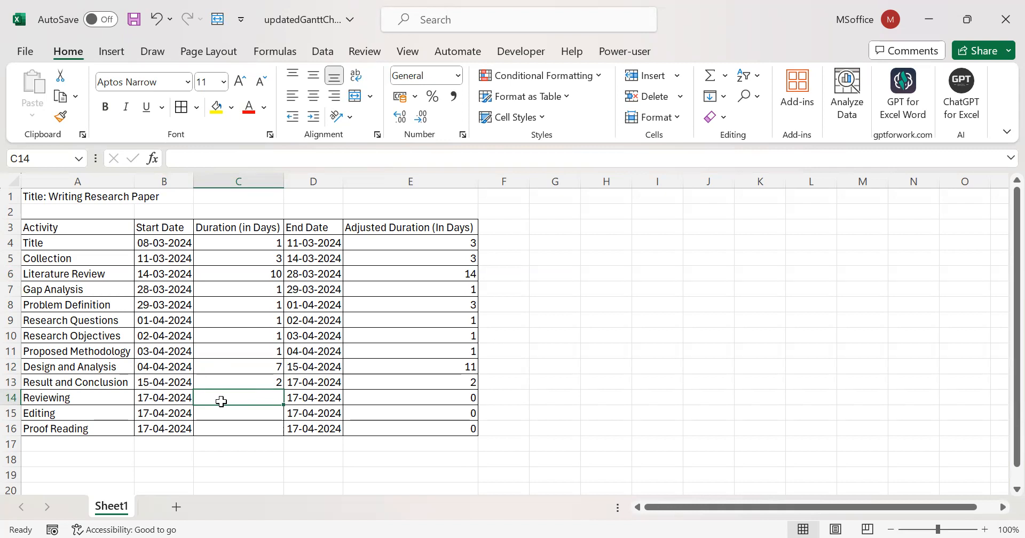
pyautogui.write('3')
pyautogui.press('Return')
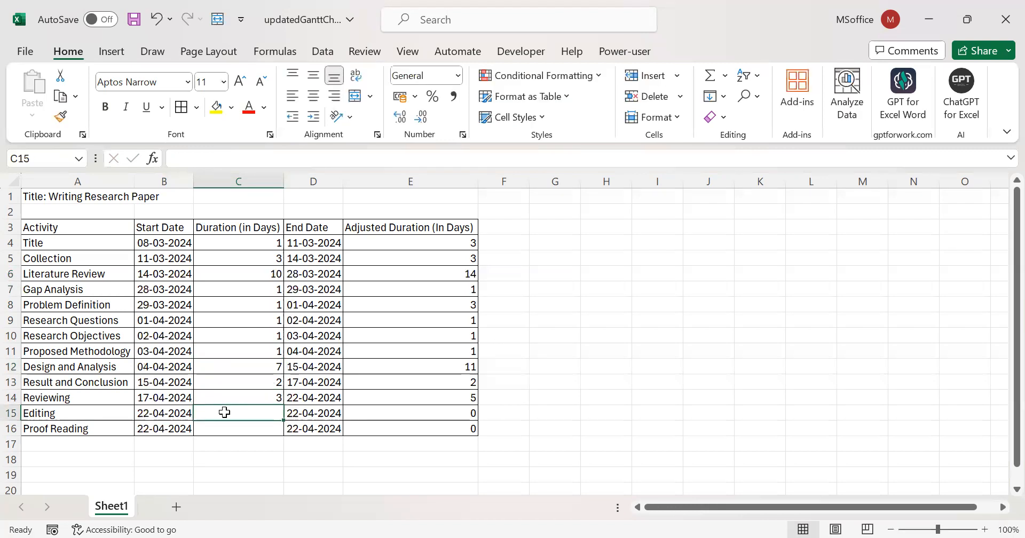
pyautogui.write('2')
pyautogui.press('Return')
pyautogui.write('2')
pyautogui.click(247, 453)
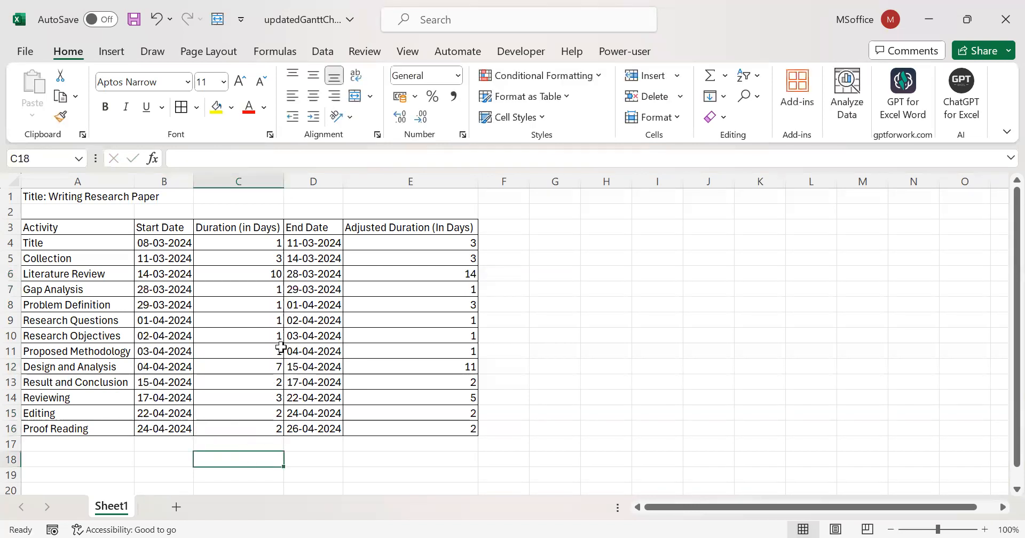
# Step: Centre the duration values in C4:C16 and the adjusted duration values in E4:E16 horizontally and vertically
pyautogui.moveTo(262, 243); pyautogui.dragTo(237, 428)
pyautogui.click(309, 98)
pyautogui.click(311, 81)
pyautogui.moveTo(460, 243); pyautogui.dragTo(443, 428)
pyautogui.click(314, 96)
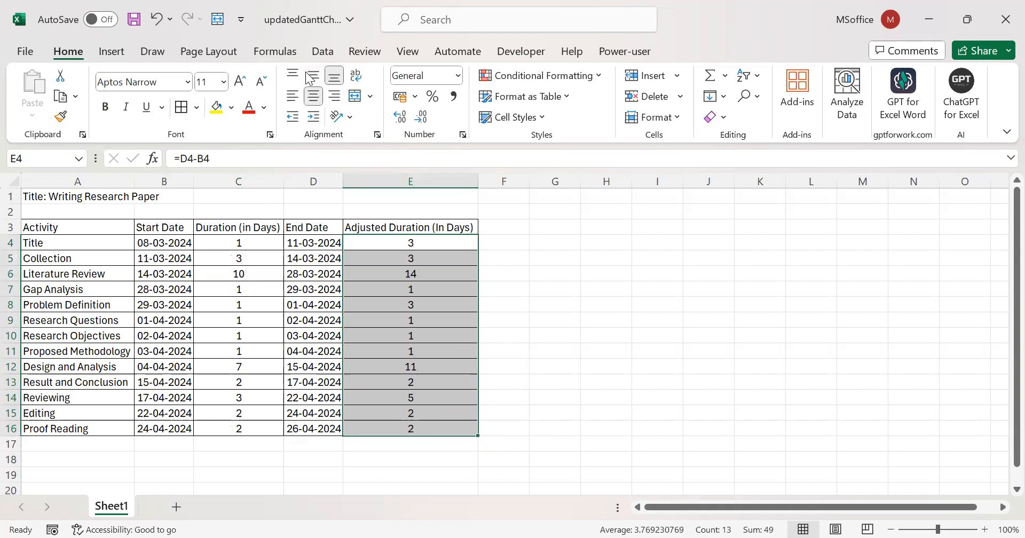
pyautogui.click(311, 77)
pyautogui.click(412, 290)
# Step: Make the header row A3:E3 and the activity names in A4:A16 bold
pyautogui.moveTo(74, 227); pyautogui.dragTo(379, 227)
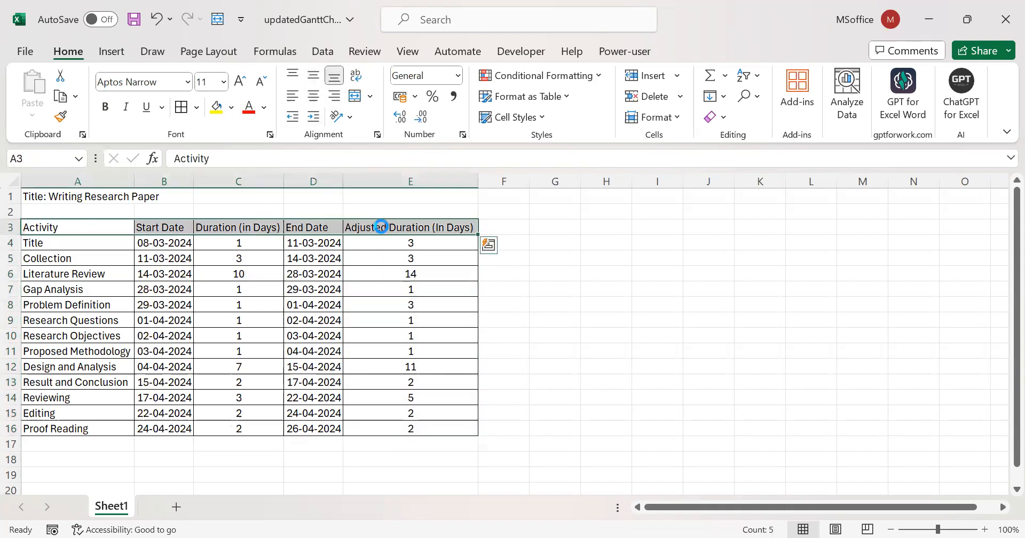
pyautogui.hotkey('ctrl', 'b')
pyautogui.moveTo(115, 294); pyautogui.dragTo(101, 421)
pyautogui.hotkey('ctrl', 'b')
pyautogui.click(187, 401)
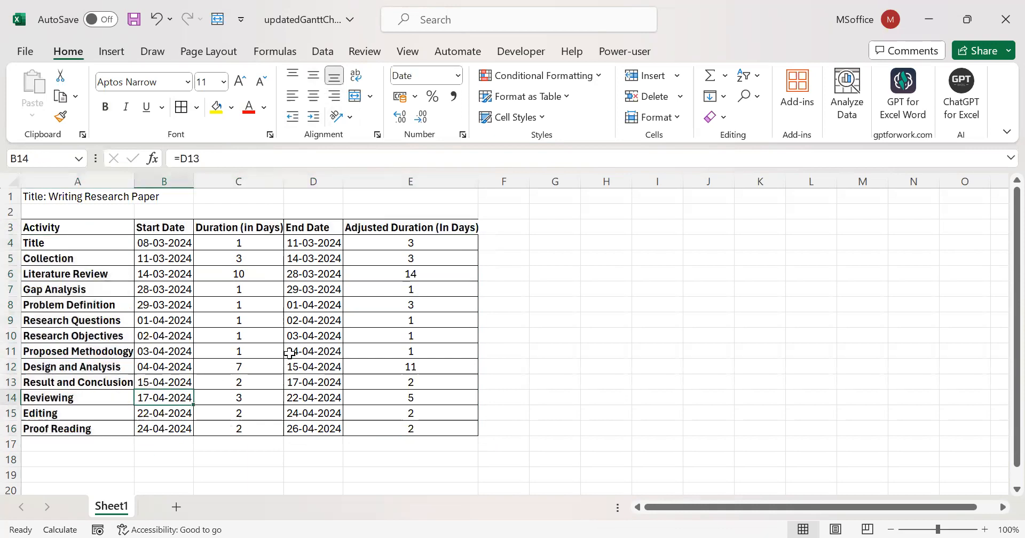
# Step: Fit the widths of columns A and E to their contents
pyautogui.doubleClick(135, 181)
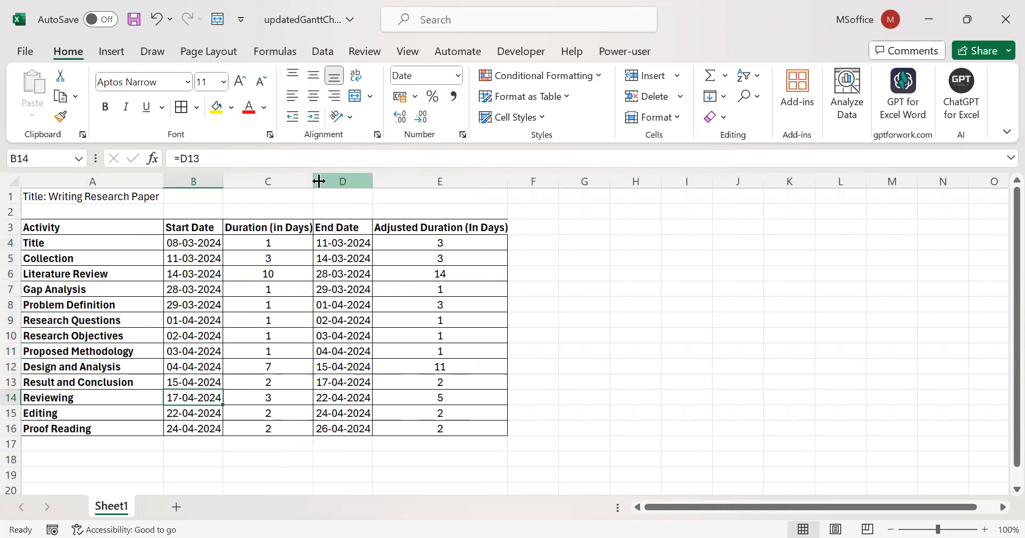
pyautogui.doubleClick(507, 182)
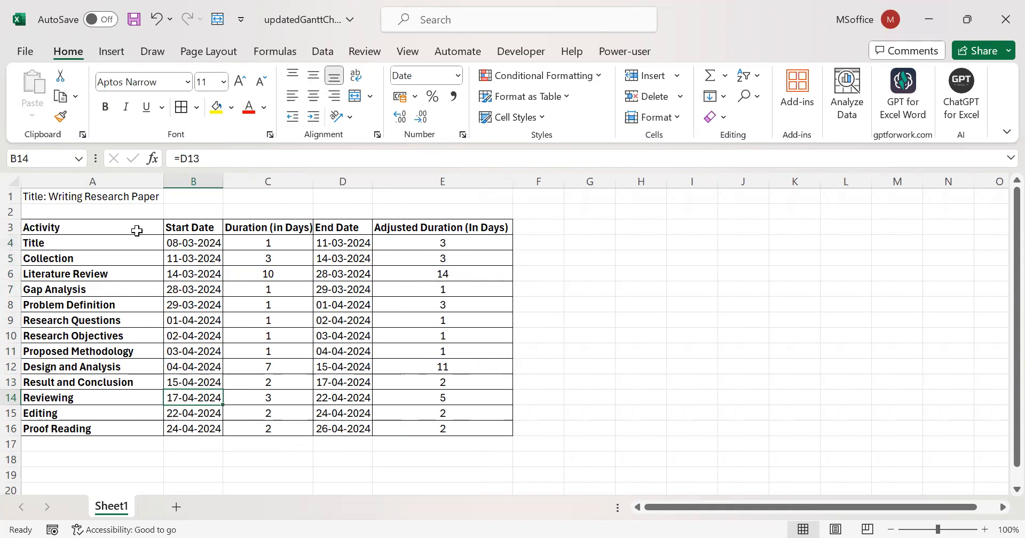
pyautogui.click(135, 230)
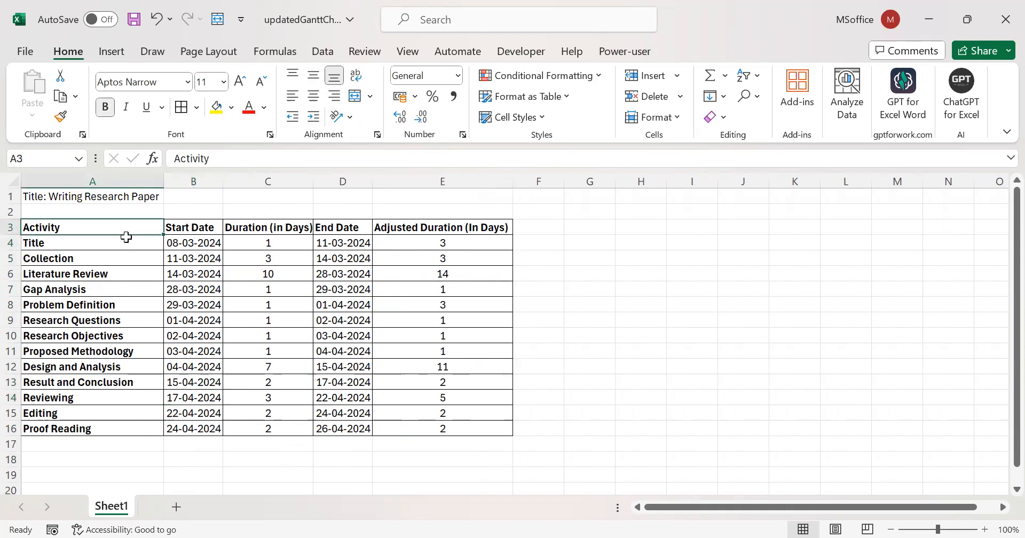
# Step: Try to insert a stacked bar chart from the Activity, Start Date and Adjusted Duration columns, A3:B16 and E3:E16
pyautogui.moveTo(126, 227); pyautogui.dragTo(111, 429)
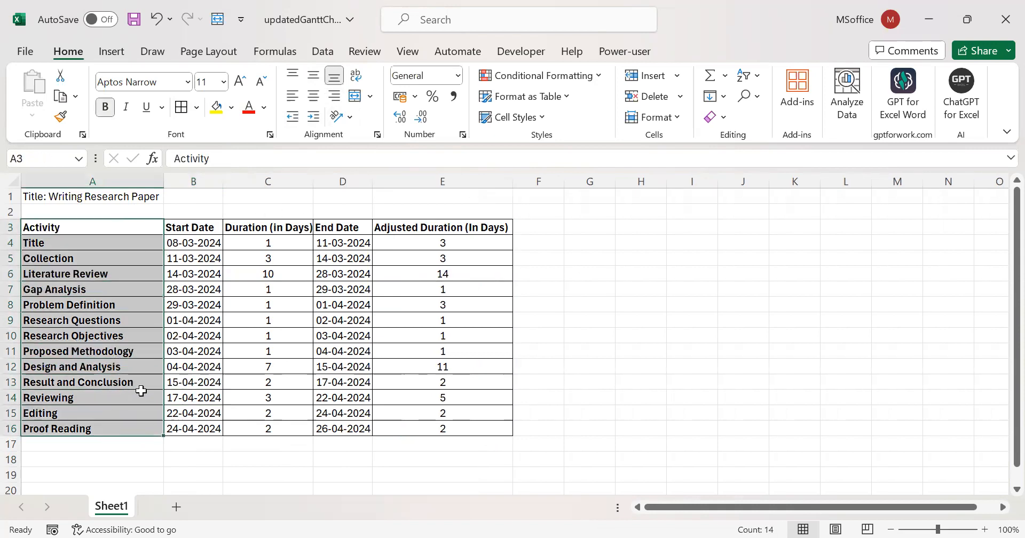
pyautogui.moveTo(203, 227); pyautogui.dragTo(208, 427)
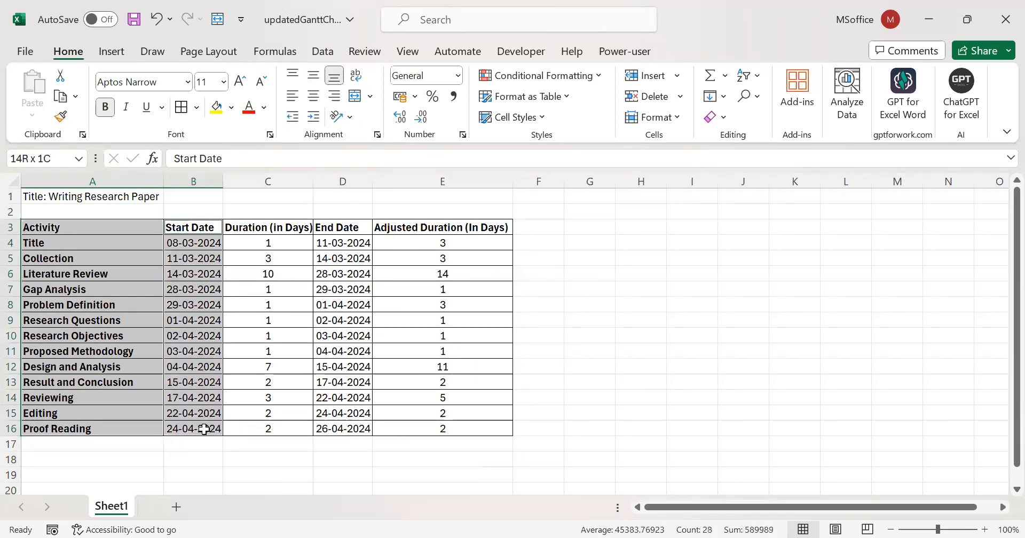
pyautogui.moveTo(420, 228); pyautogui.dragTo(426, 428)
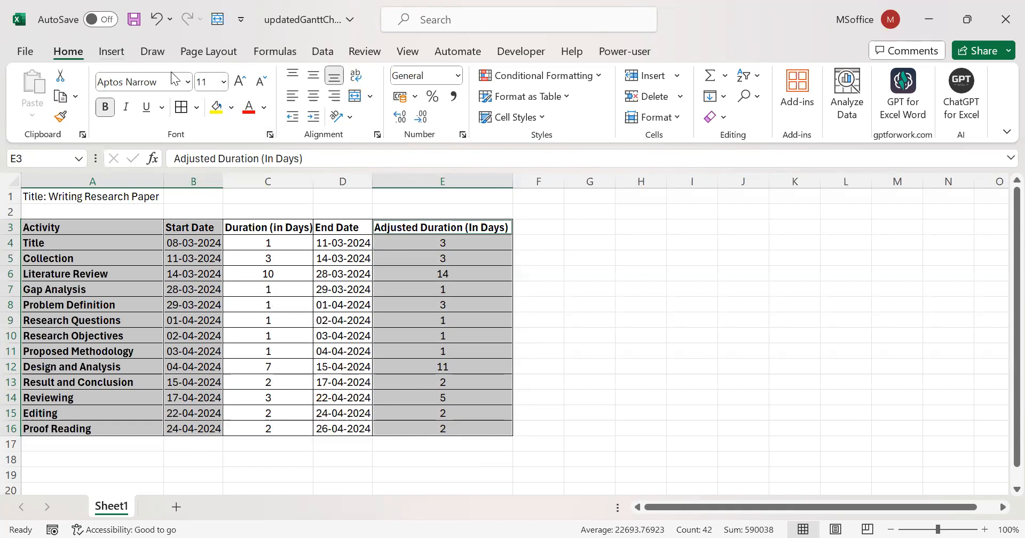
pyautogui.scroll(-1, 171, 71)
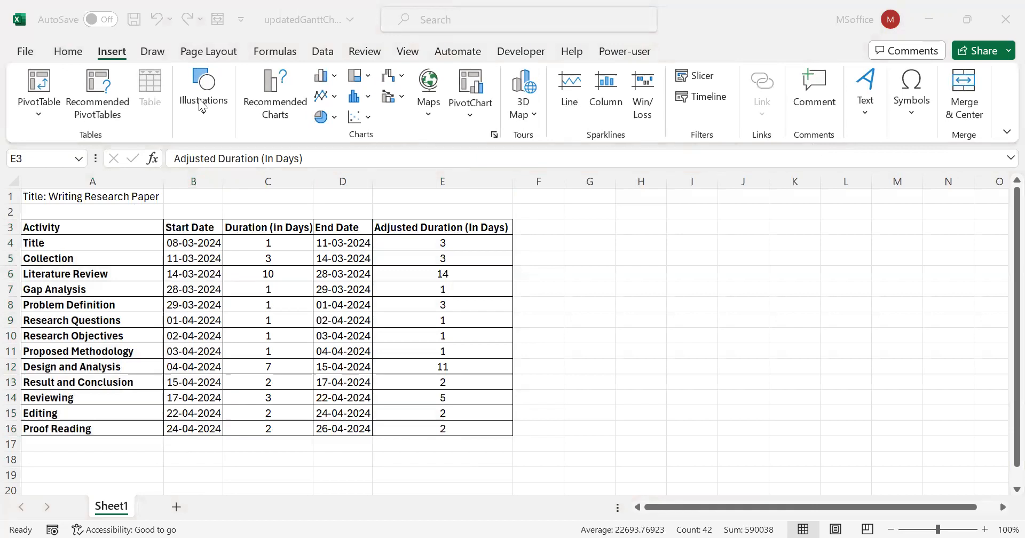
pyautogui.click(257, 143)
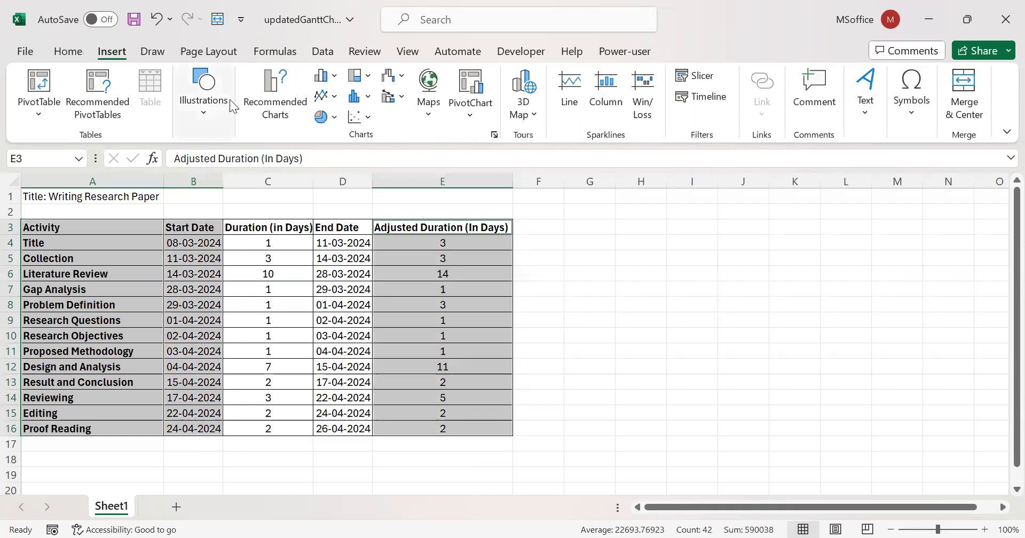
pyautogui.click(283, 93)
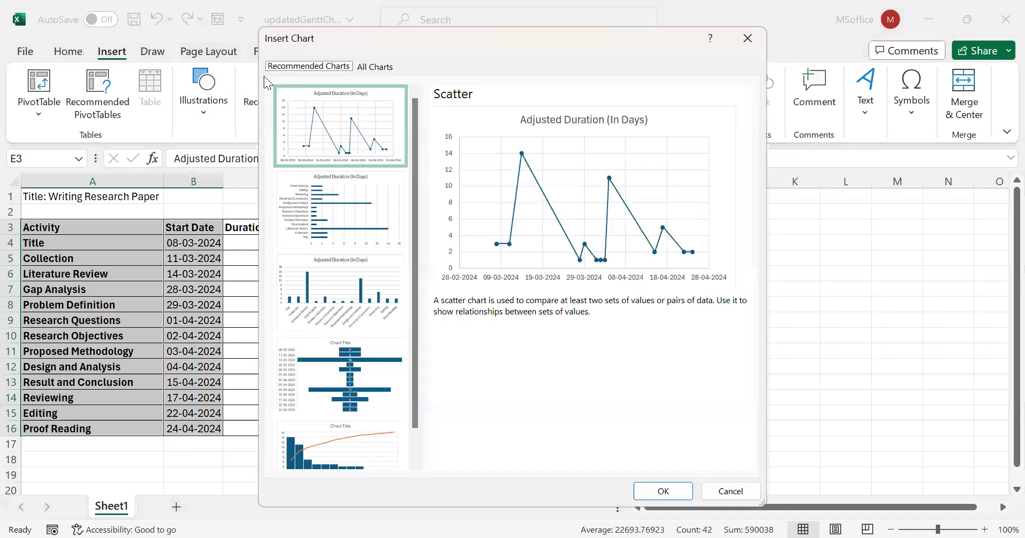
pyautogui.click(375, 68)
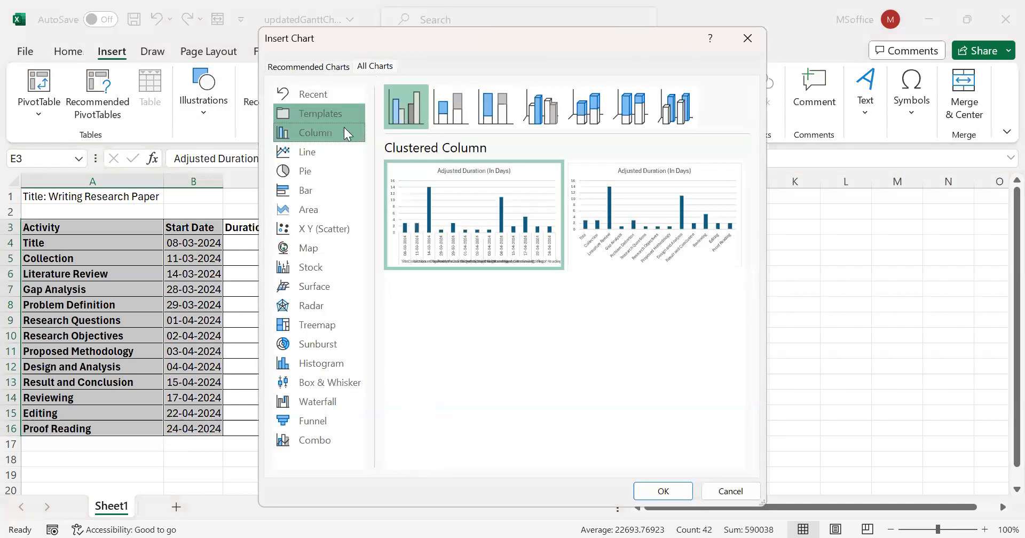
pyautogui.click(319, 190)
pyautogui.click(457, 116)
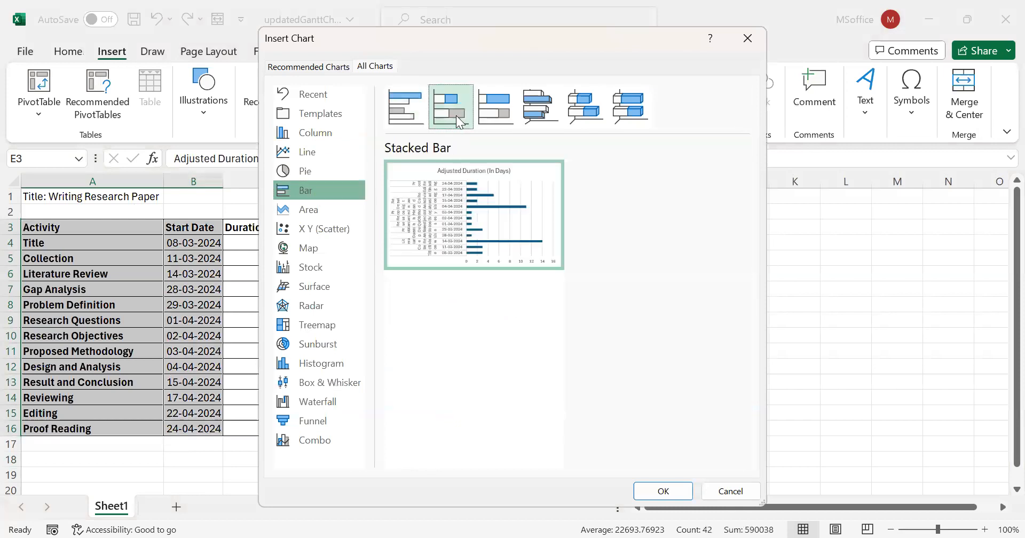
pyautogui.click(655, 491)
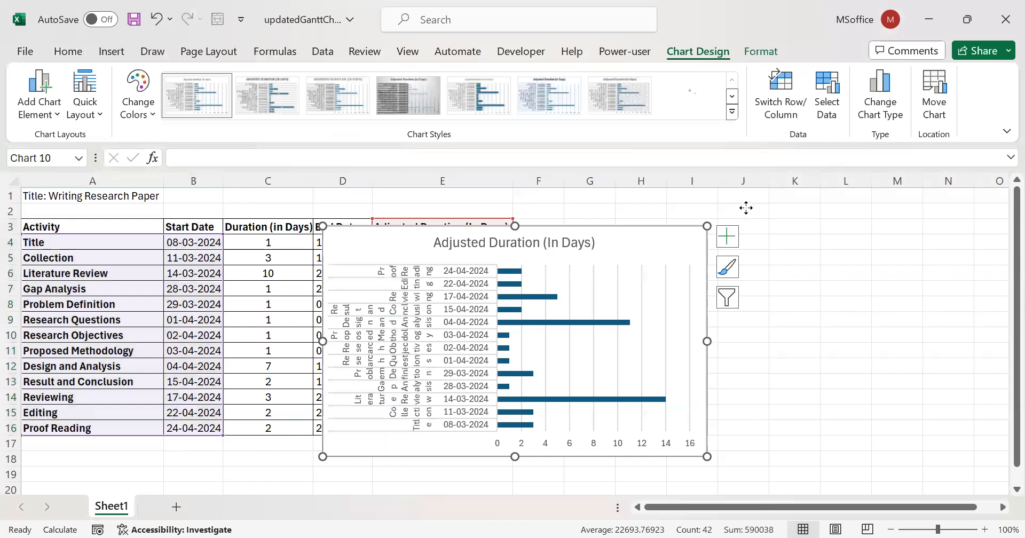
# Step: Move the stacked bar chart clear of the table beside column E, and delete the chart
pyautogui.moveTo(746, 208); pyautogui.dragTo(747, 209)
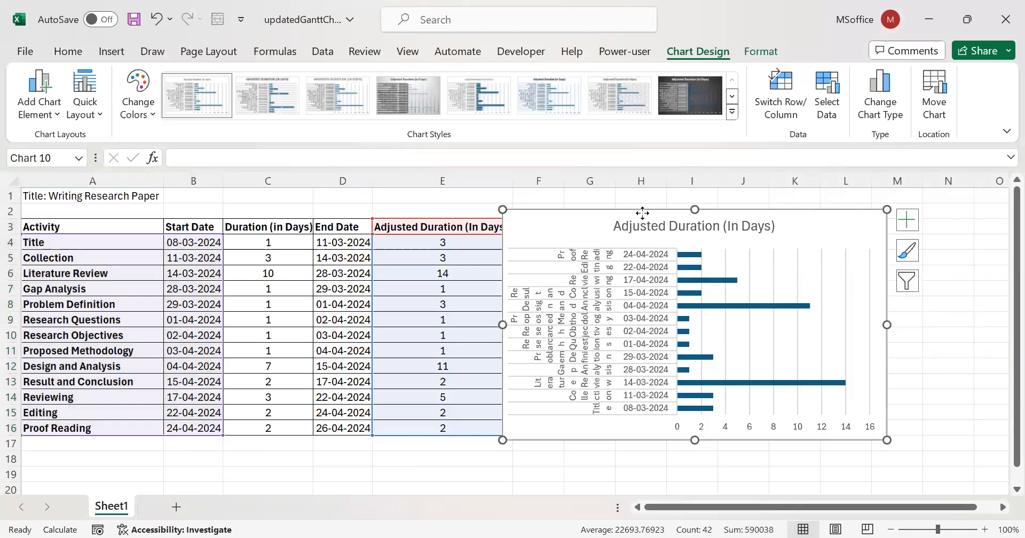
pyautogui.moveTo(643, 213); pyautogui.dragTo(687, 196)
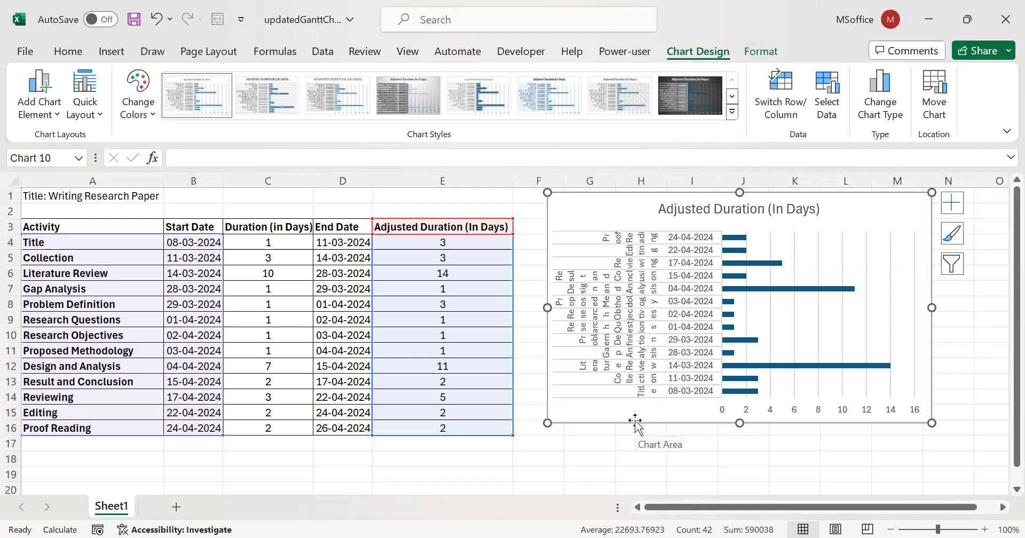
pyautogui.press('Delete')
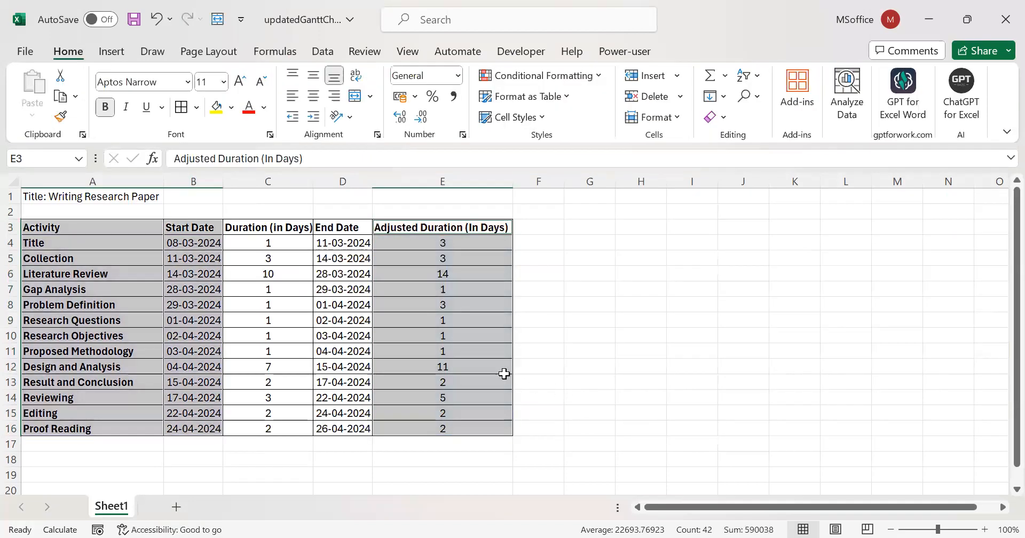
pyautogui.click(330, 328)
pyautogui.moveTo(205, 245); pyautogui.dragTo(201, 427)
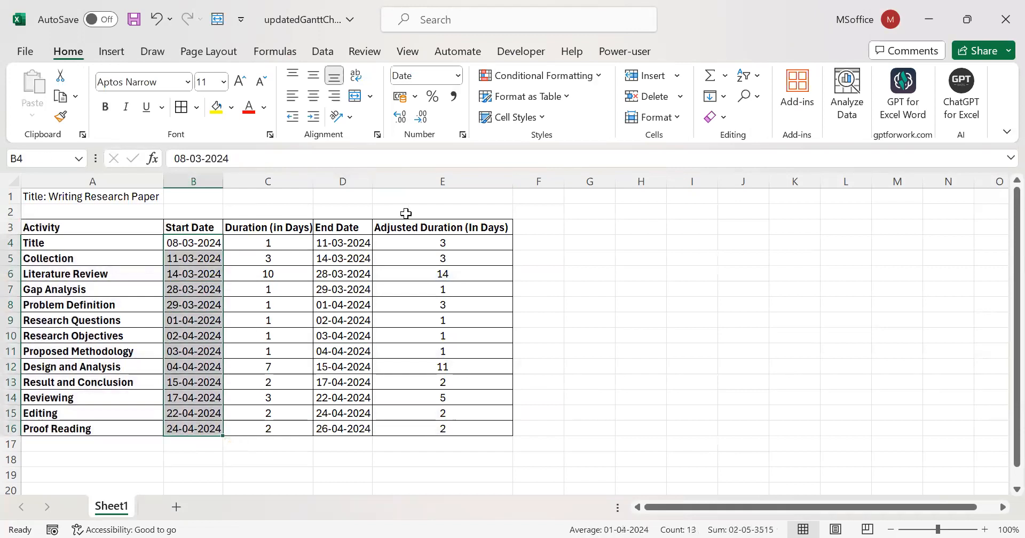
pyautogui.click(463, 134)
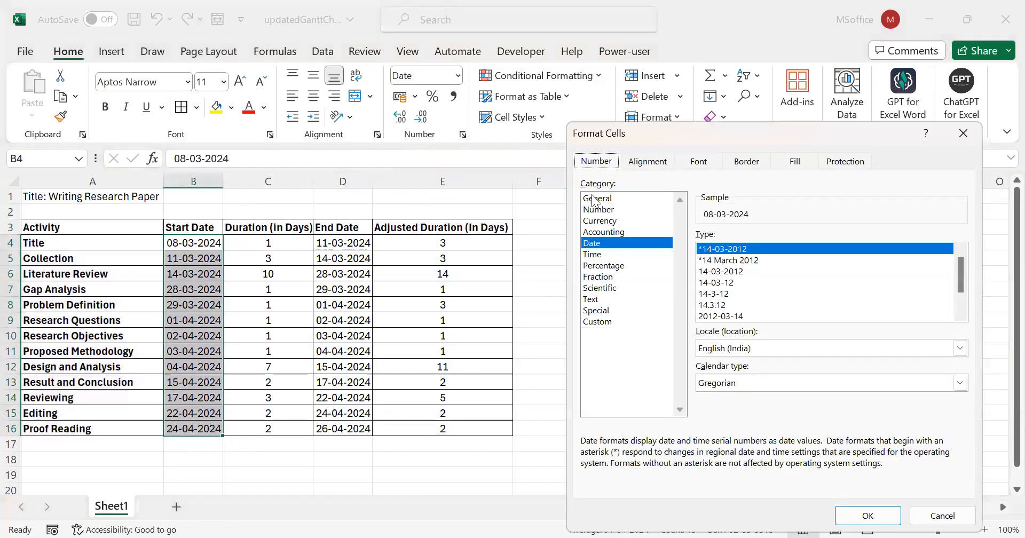
pyautogui.click(597, 198)
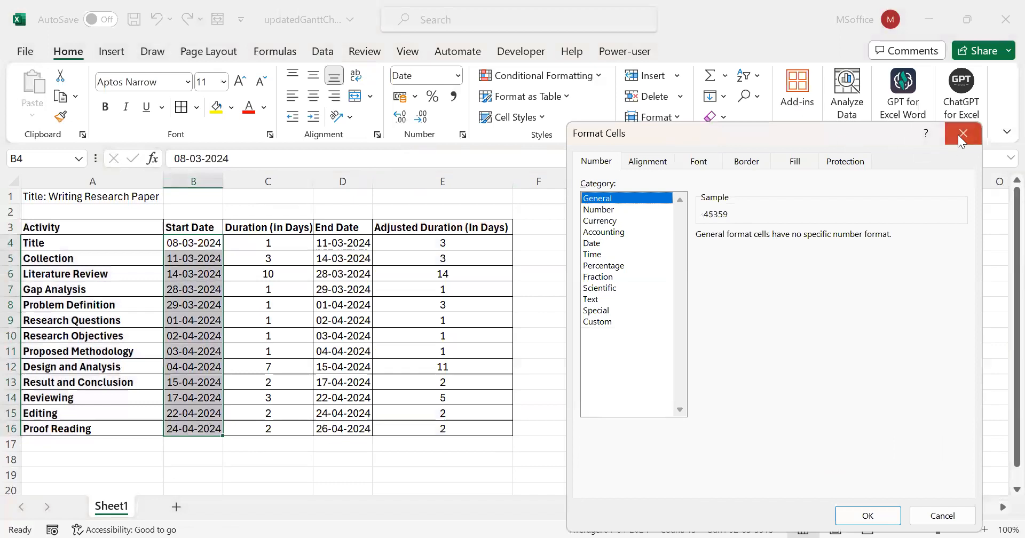
pyautogui.click(960, 137)
# Step: Change the number format of the start dates in B4:B16 from Date to General
pyautogui.click(204, 251)
pyautogui.moveTo(203, 261); pyautogui.dragTo(201, 428)
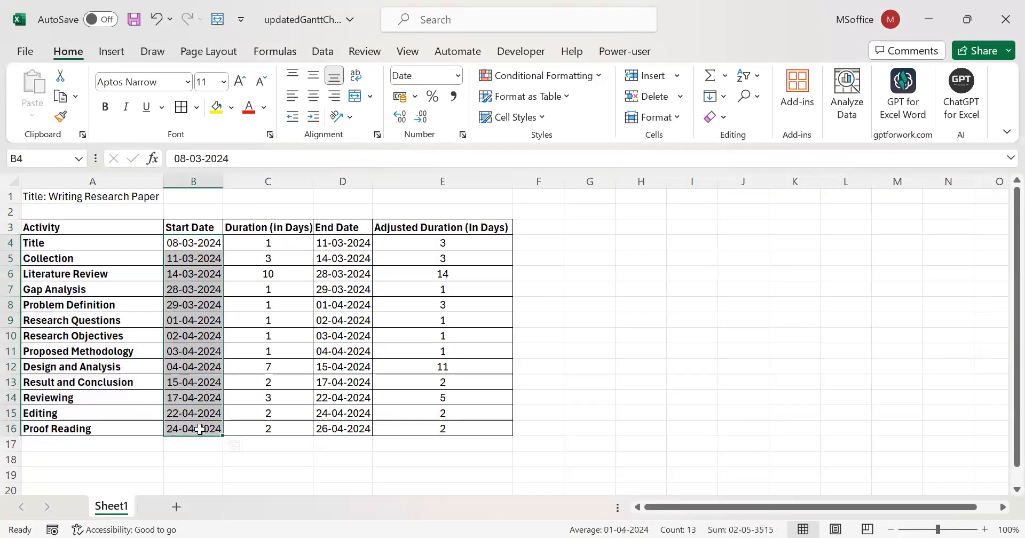
pyautogui.click(463, 135)
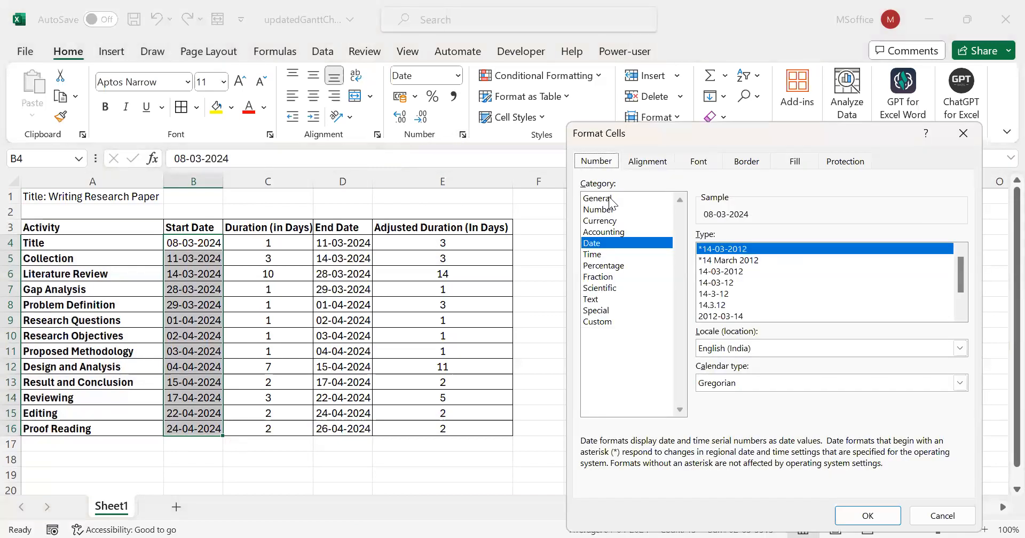
pyautogui.click(608, 198)
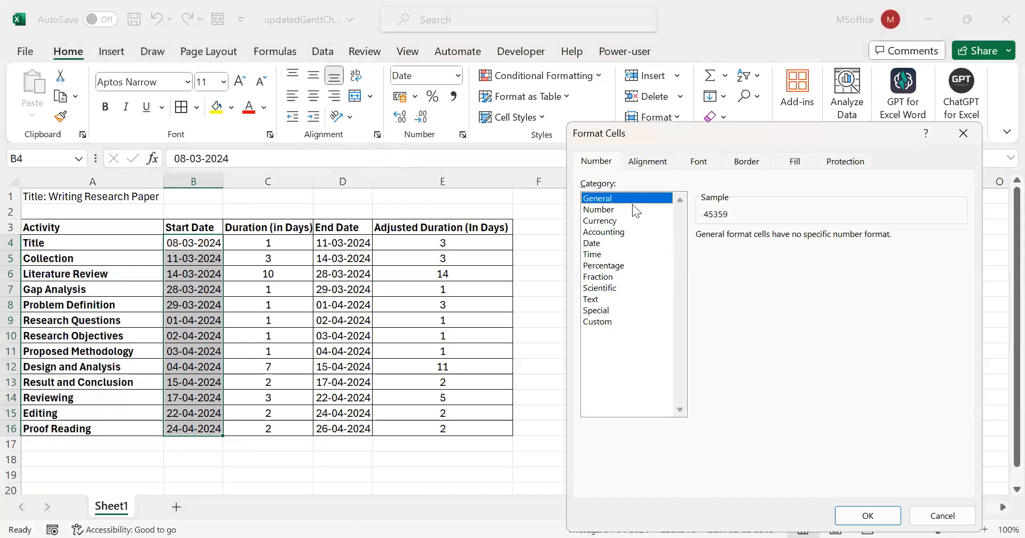
pyautogui.click(867, 516)
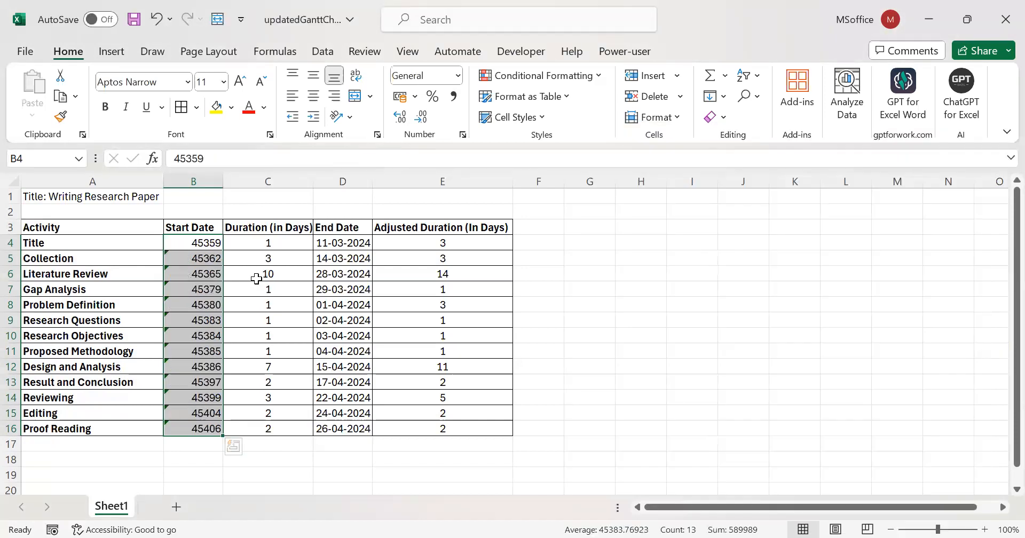
# Step: Ignore the misleading format errors flagged on the start date cells B5:B16
pyautogui.click(187, 259)
pyautogui.moveTo(189, 258); pyautogui.dragTo(184, 430)
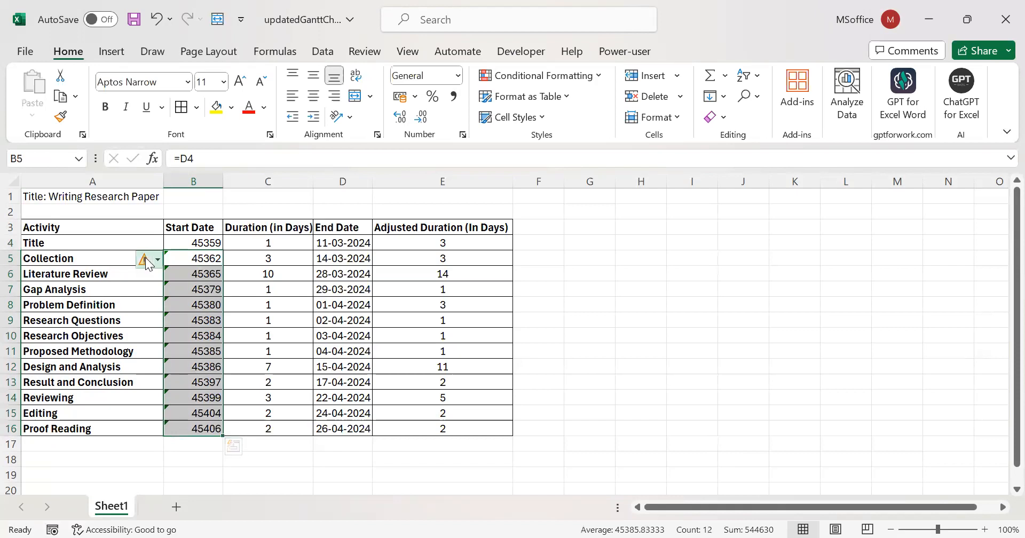
pyautogui.click(157, 259)
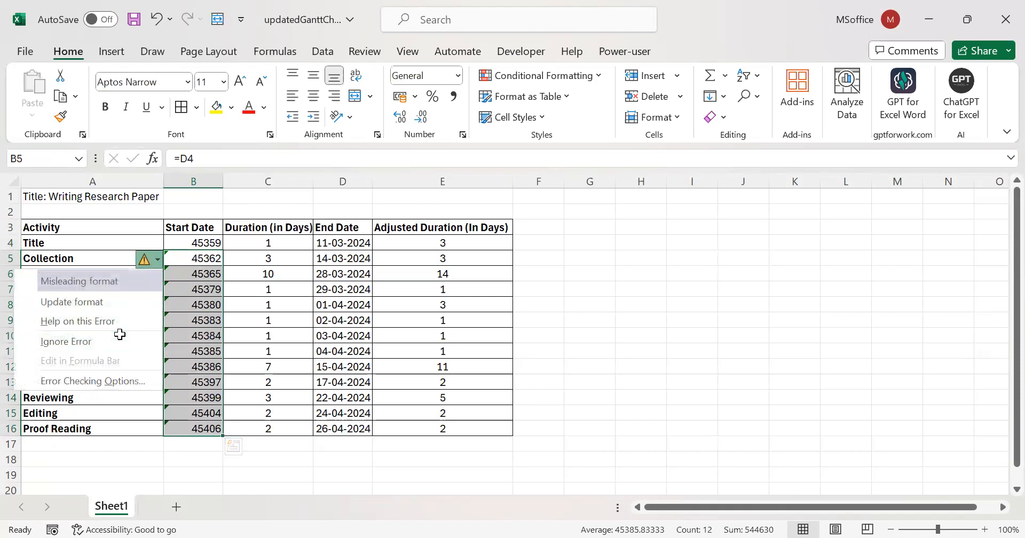
pyautogui.click(120, 341)
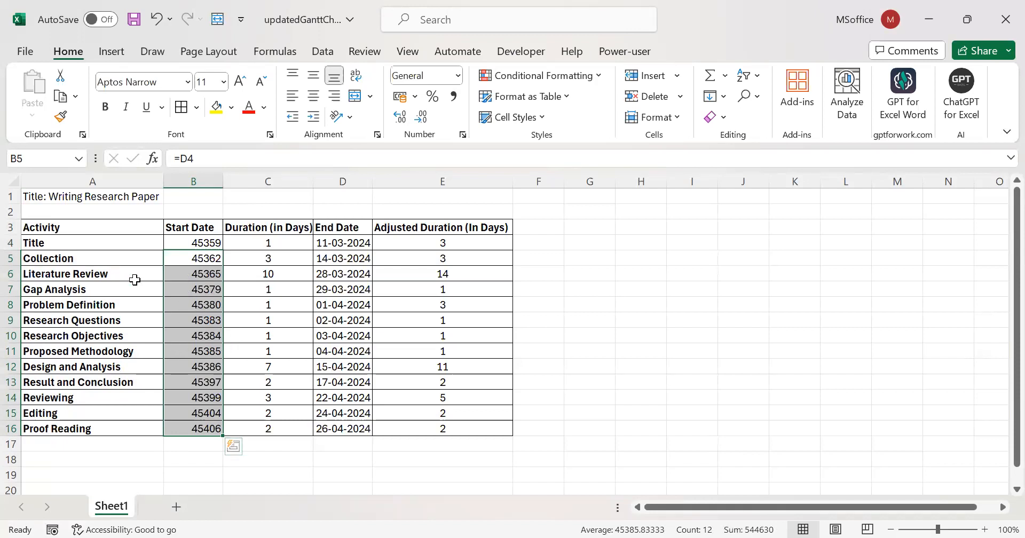
# Step: Insert a stacked bar chart with activities as categories from A3:B16 and E3:E16, and shift it slightly up and to the right
pyautogui.moveTo(123, 227); pyautogui.dragTo(110, 430)
pyautogui.moveTo(208, 231); pyautogui.dragTo(193, 429)
pyautogui.moveTo(409, 231); pyautogui.dragTo(433, 429)
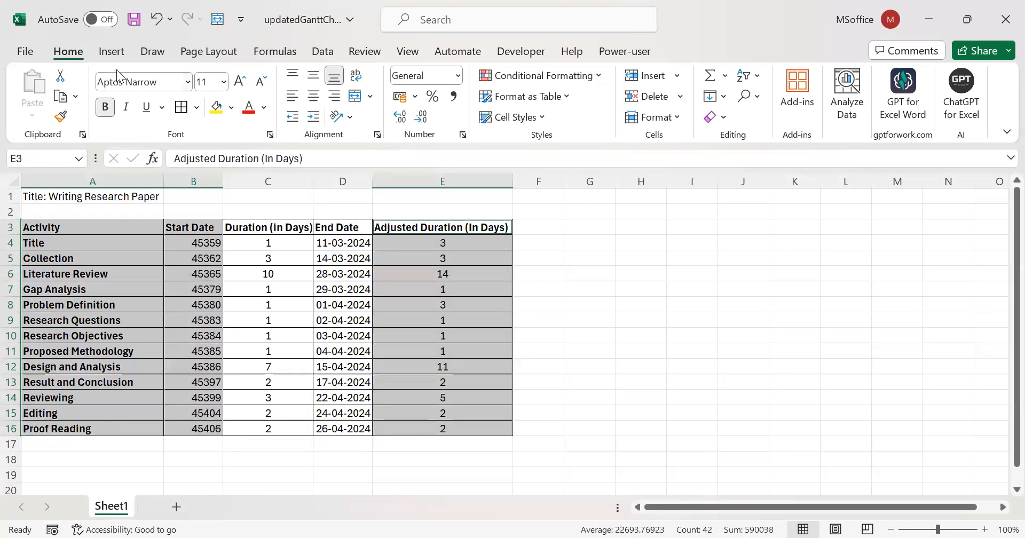
pyautogui.click(111, 51)
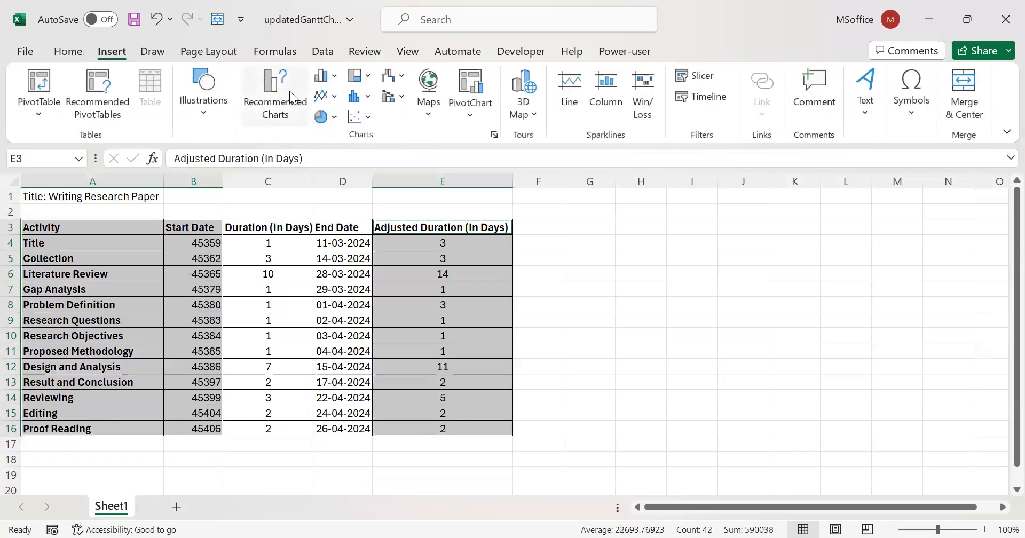
pyautogui.click(275, 96)
pyautogui.click(375, 66)
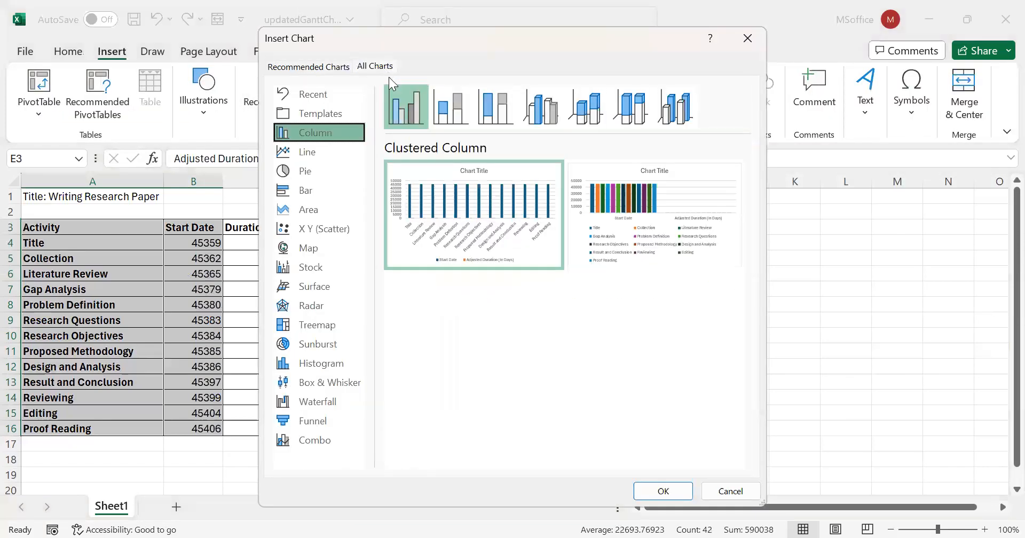
pyautogui.click(332, 187)
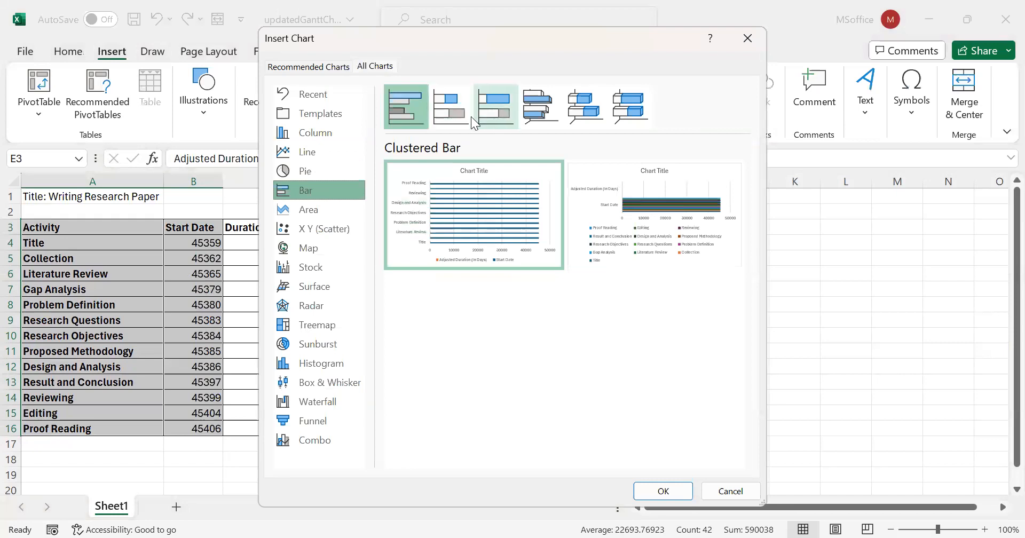
pyautogui.click(453, 117)
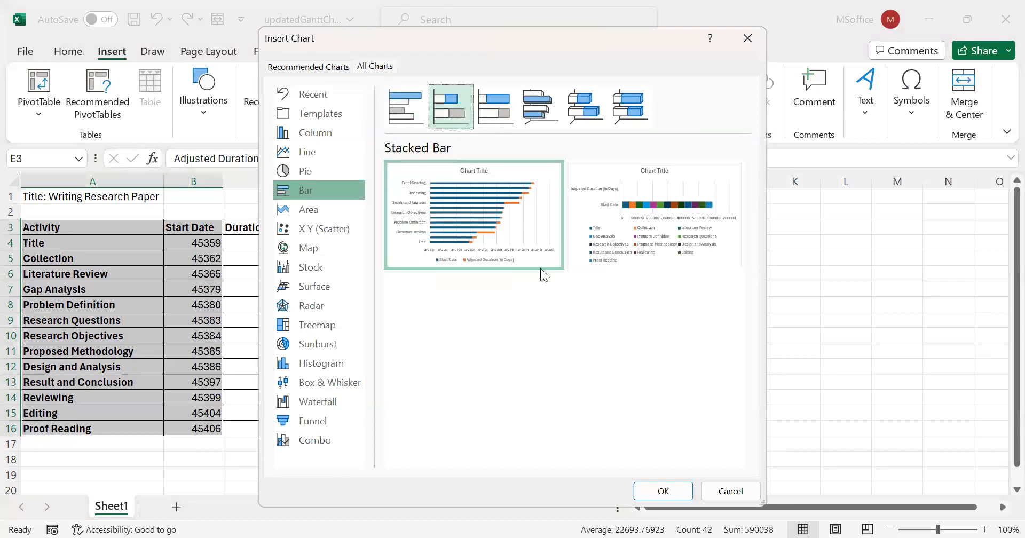
pyautogui.doubleClick(546, 238)
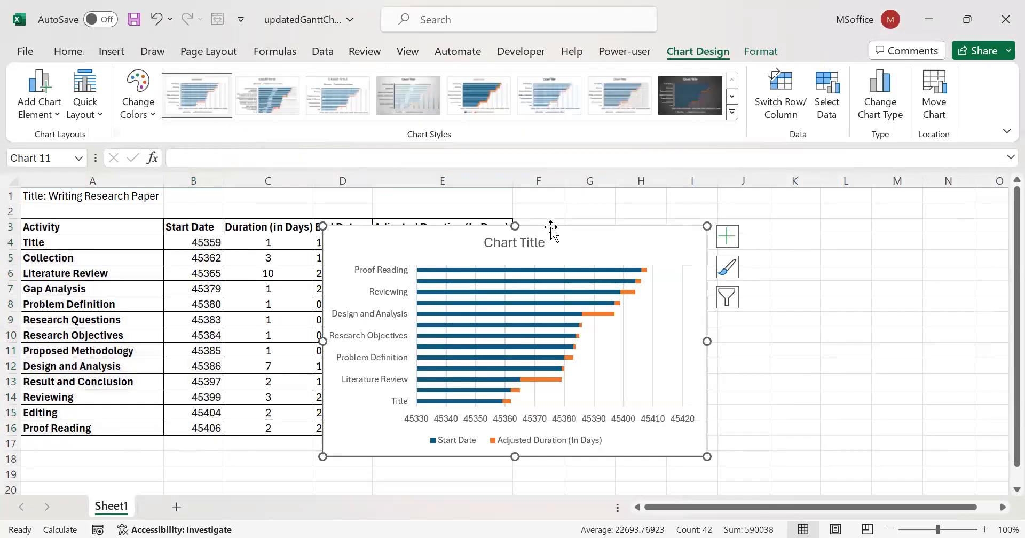
pyautogui.moveTo(552, 229); pyautogui.dragTo(572, 215)
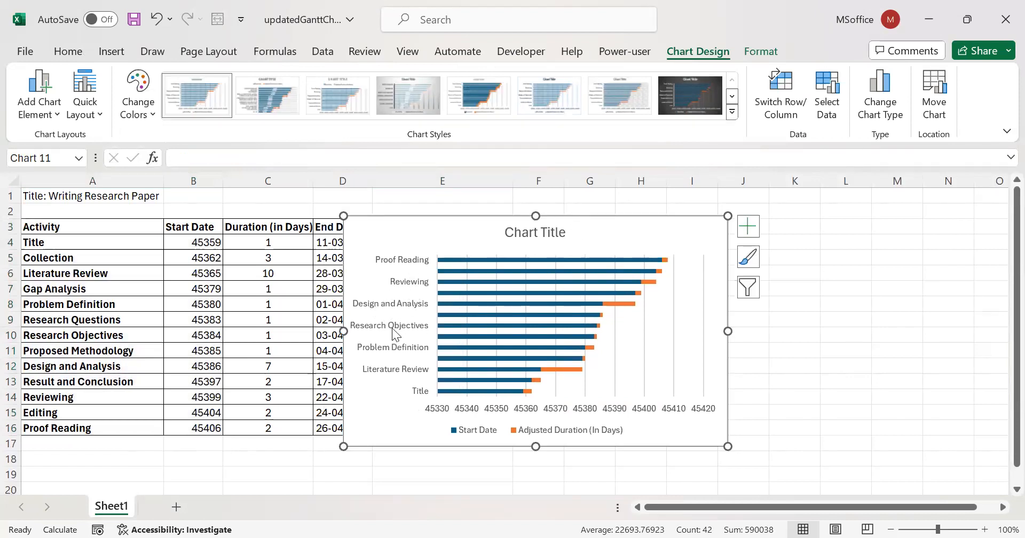
# Step: Set the shape fill of the chart's Start Date series to No Fill and deselect the series
pyautogui.click(484, 407)
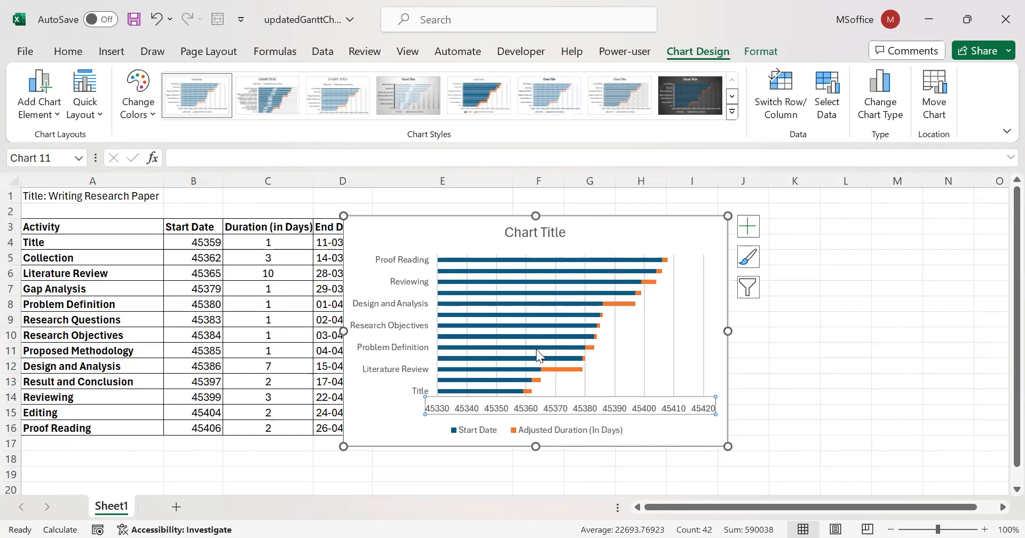
pyautogui.moveTo(536, 349)
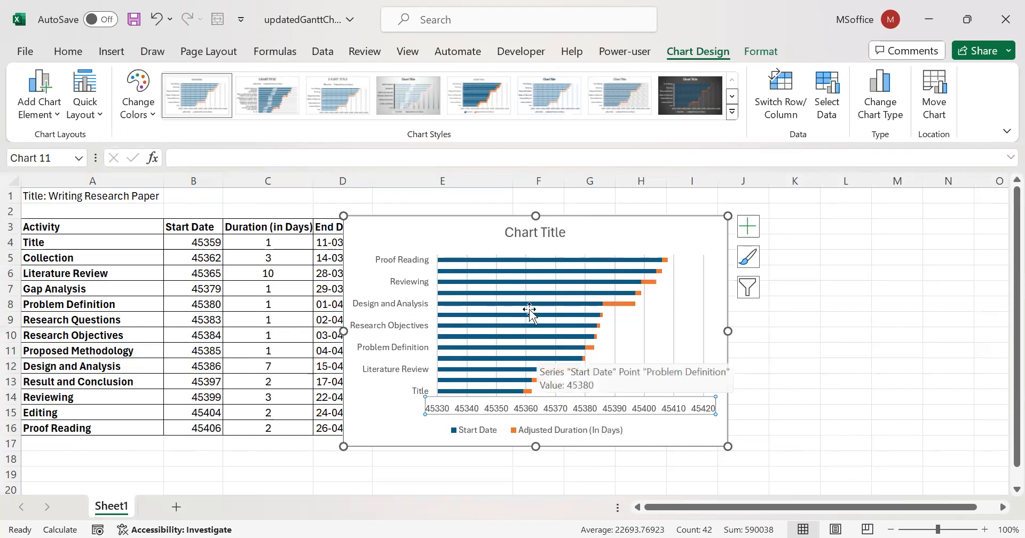
pyautogui.click(502, 259)
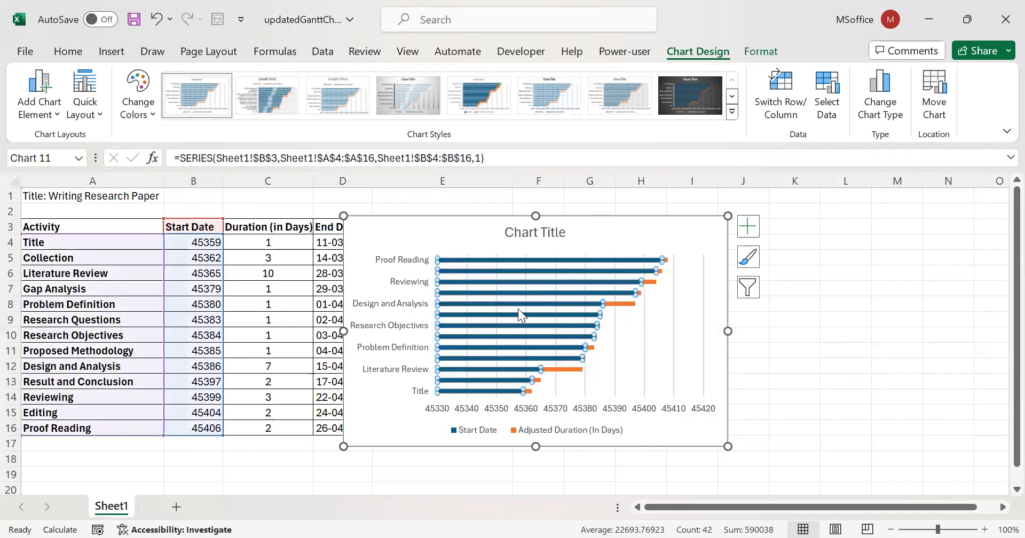
pyautogui.moveTo(553, 287)
pyautogui.click(765, 53)
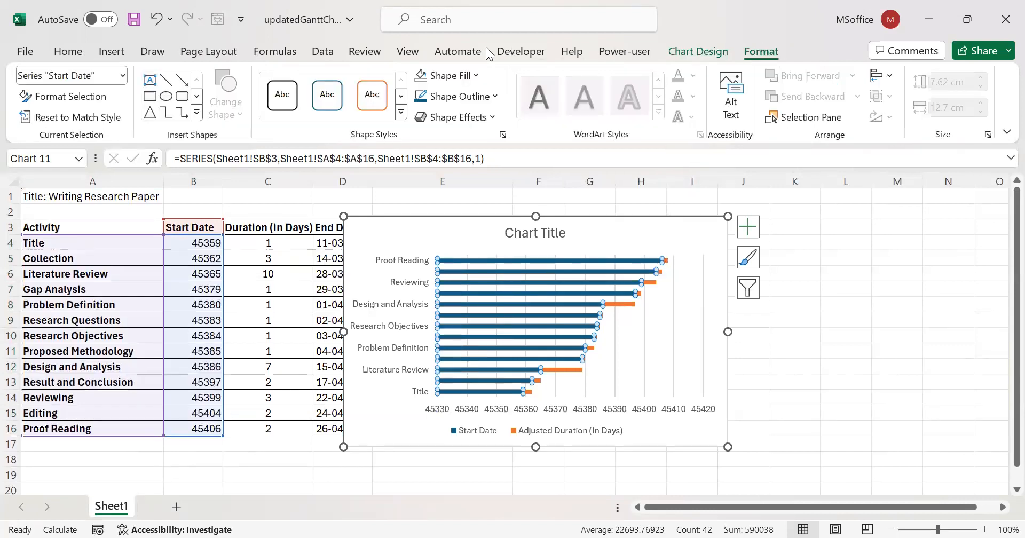
pyautogui.click(474, 76)
pyautogui.click(446, 277)
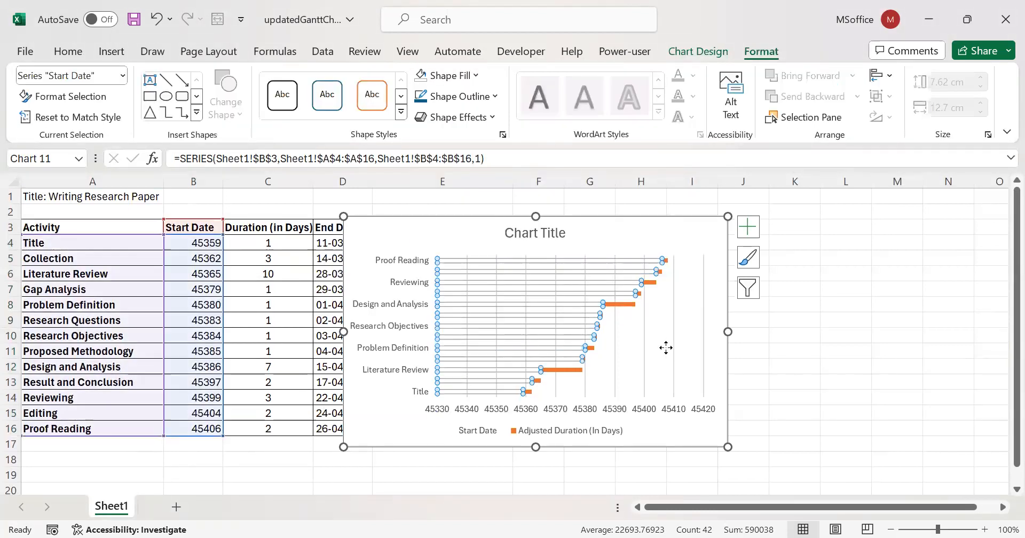
pyautogui.click(608, 304)
pyautogui.moveTo(515, 287)
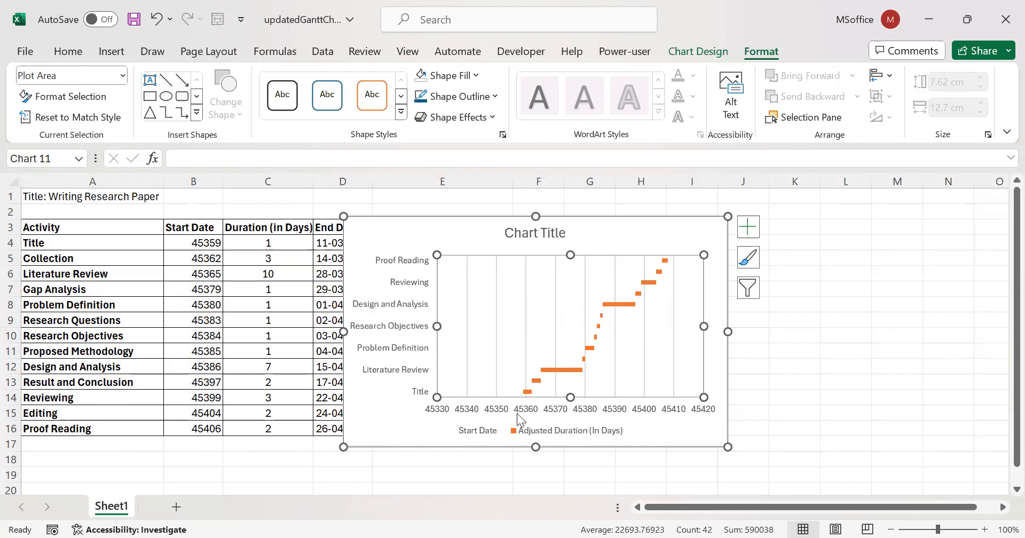
# Step: Put the chart's vertical axis categories in reverse order and deselect the chart
pyautogui.doubleClick(401, 332)
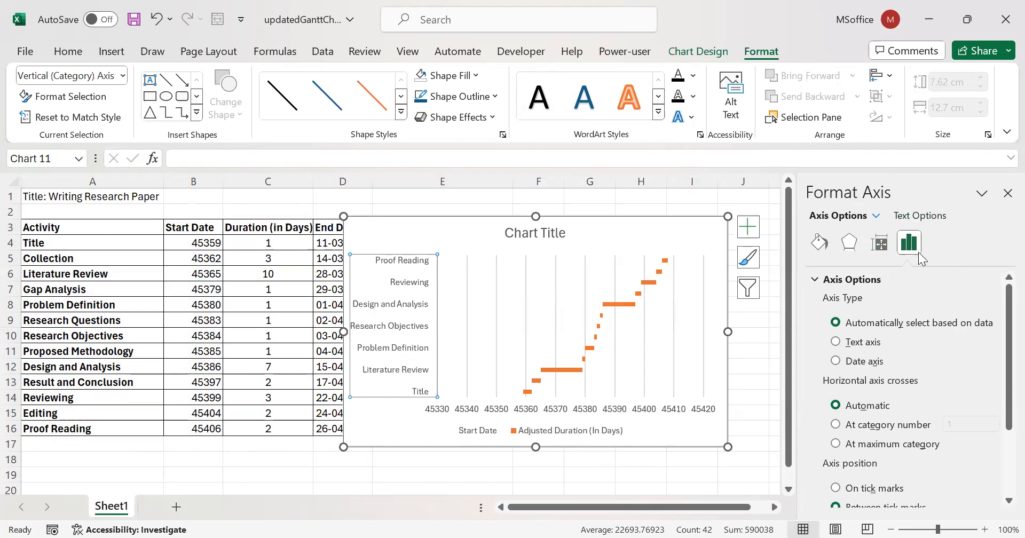
pyautogui.click(826, 246)
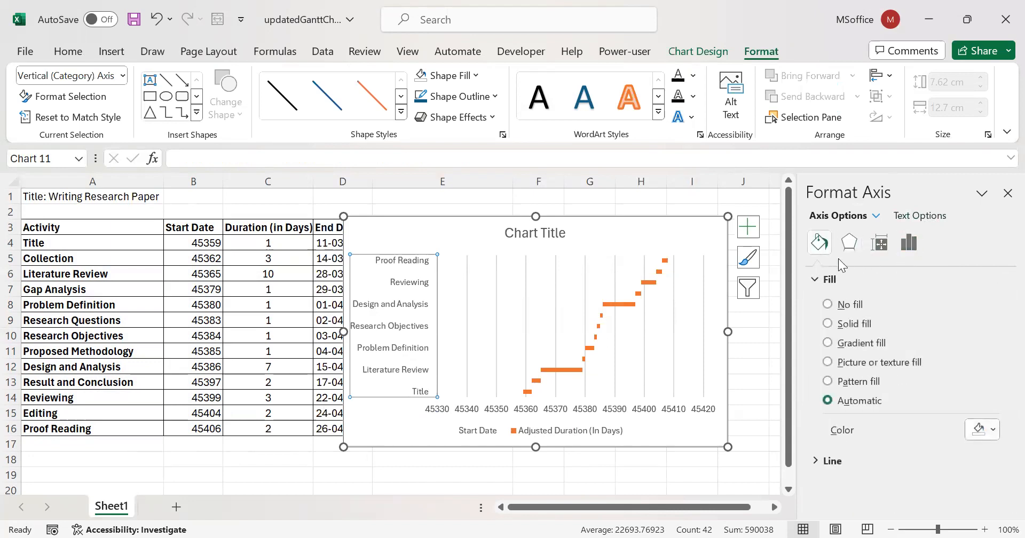
pyautogui.click(911, 250)
pyautogui.scroll(-3, 881, 346)
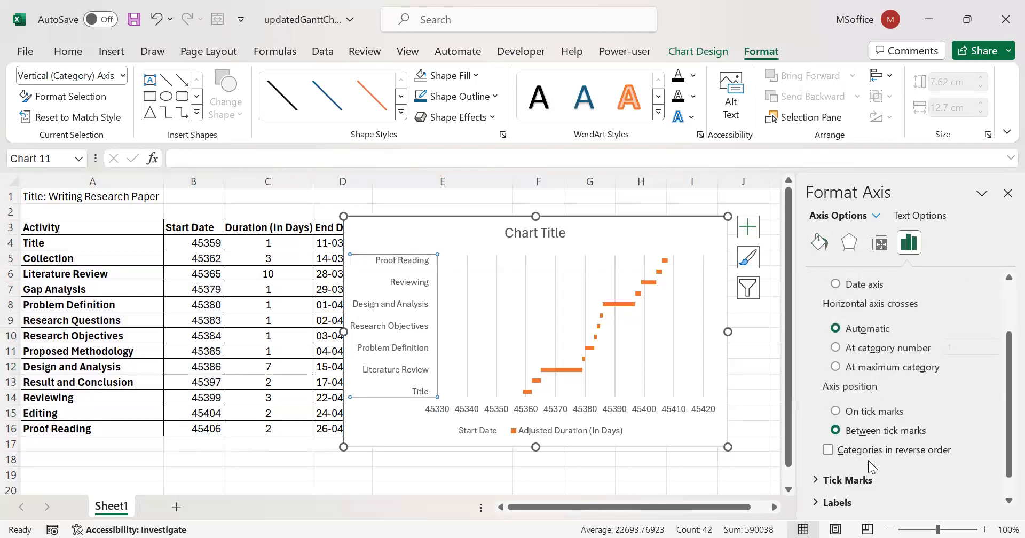
pyautogui.click(829, 453)
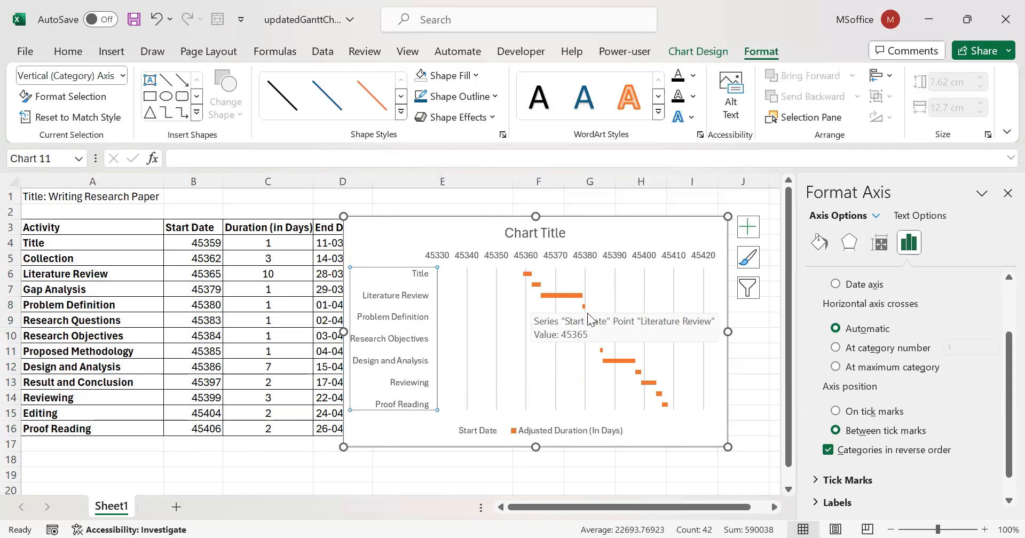
pyautogui.click(747, 351)
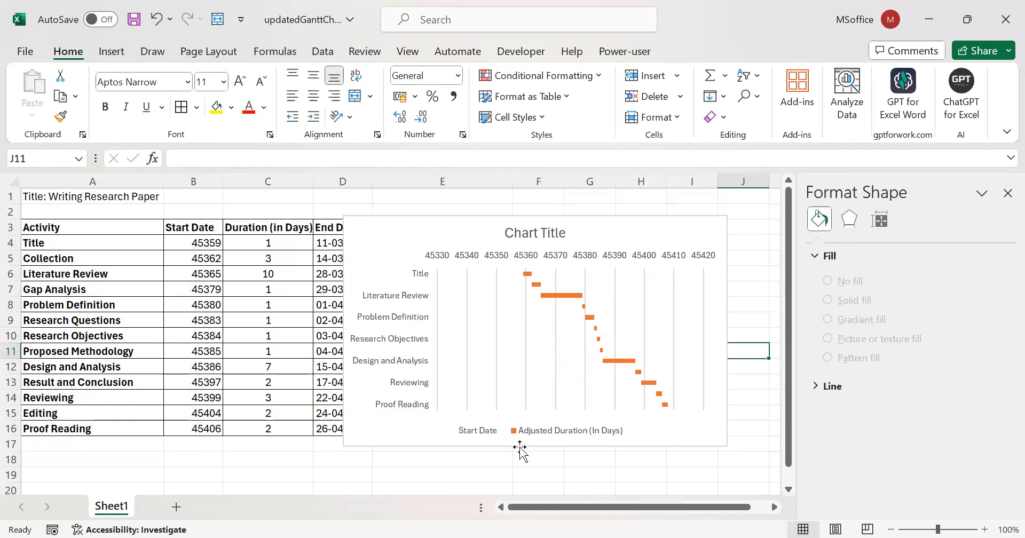
# Step: Delete the legend from the bar chart
pyautogui.click(569, 437)
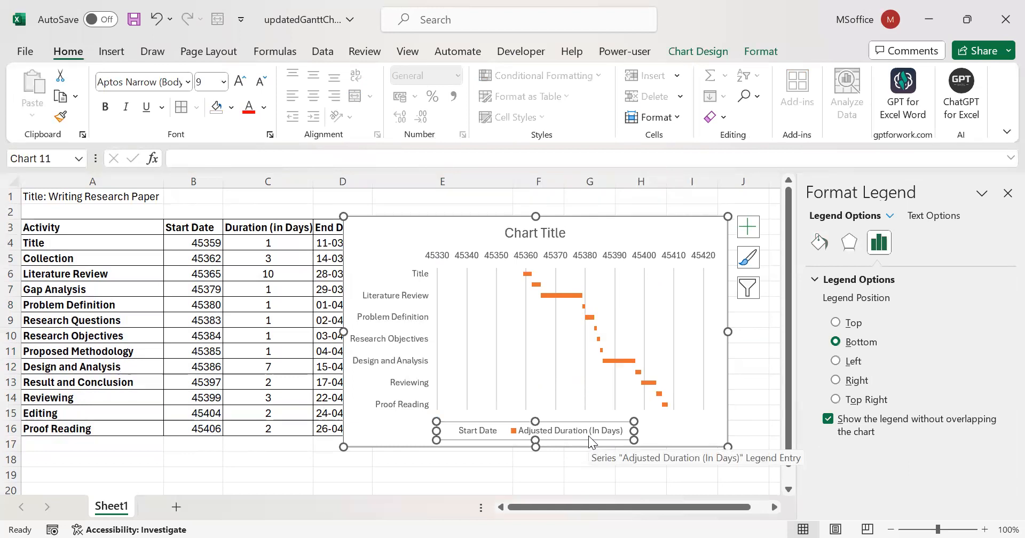
pyautogui.click(587, 458)
pyautogui.click(570, 435)
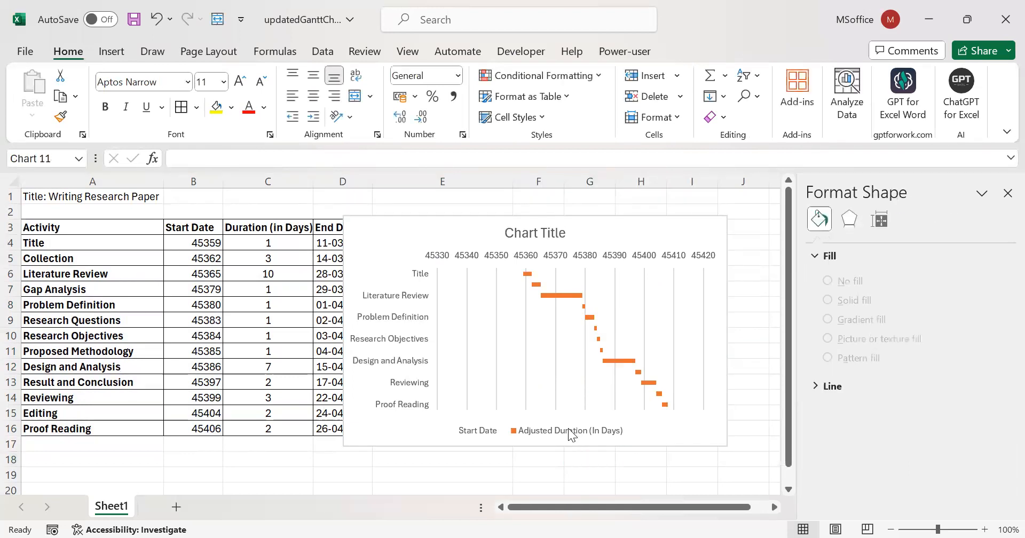
pyautogui.click(557, 437)
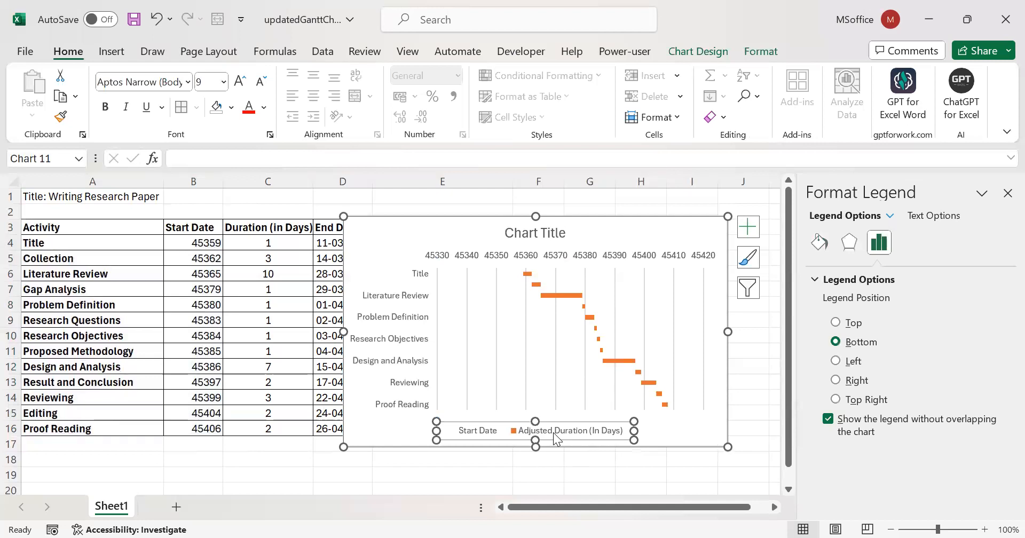
pyautogui.press('Delete')
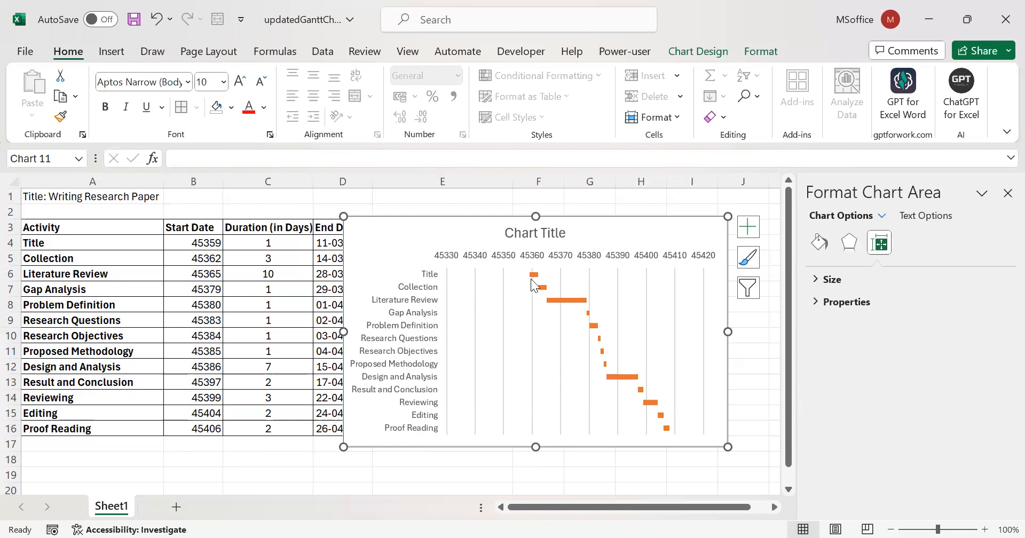
# Step: Set the minimum bound of the chart's horizontal value axis to 45355
pyautogui.moveTo(530, 277)
pyautogui.click(456, 258)
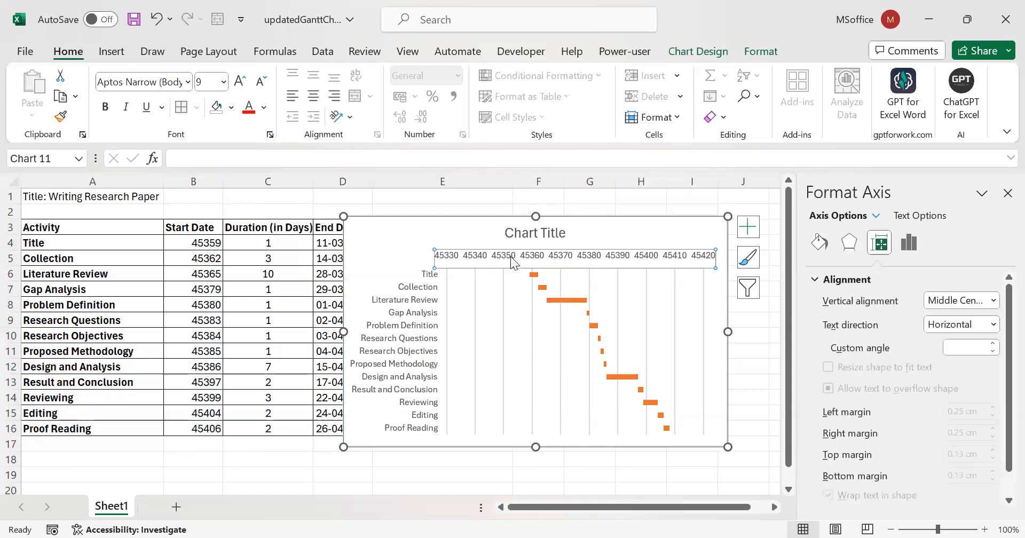
pyautogui.click(910, 243)
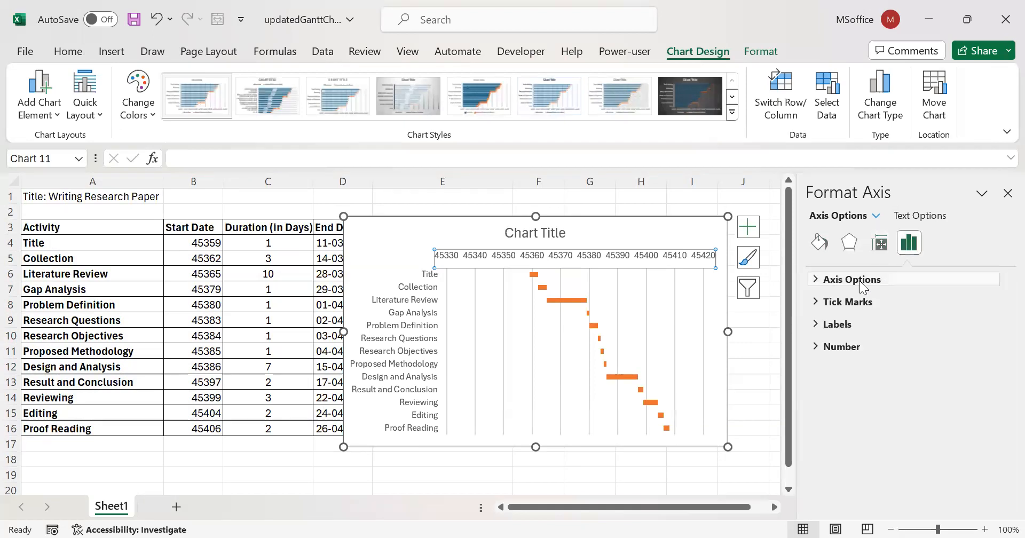
pyautogui.click(827, 281)
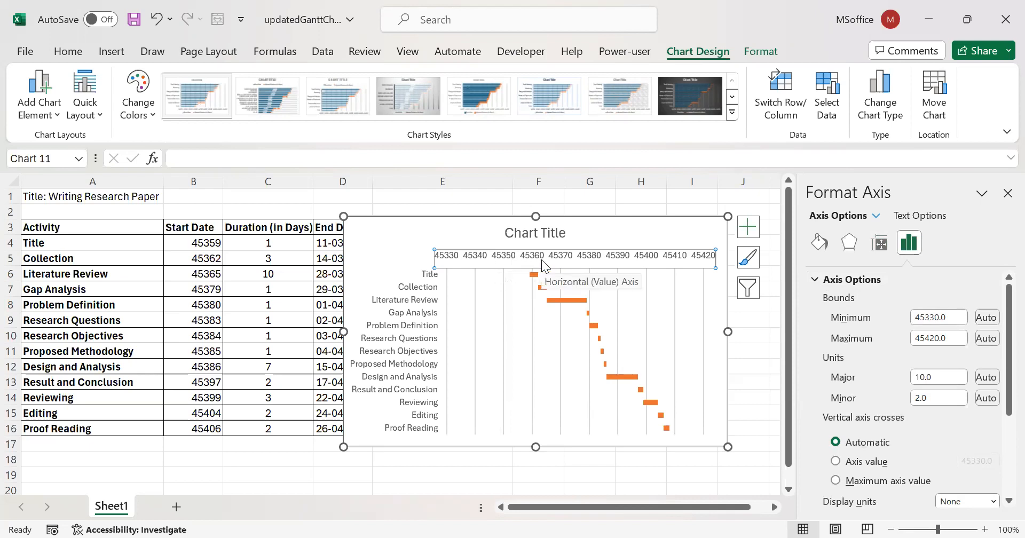
pyautogui.click(939, 318)
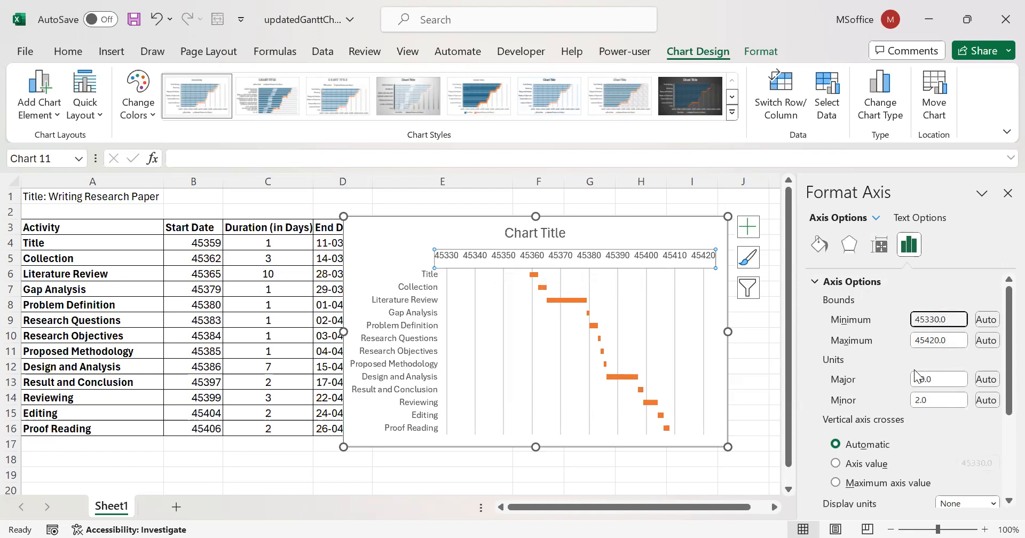
pyautogui.press('BackSpace')
pyautogui.press('BackSpace')
pyautogui.write('55')
pyautogui.press('Return')
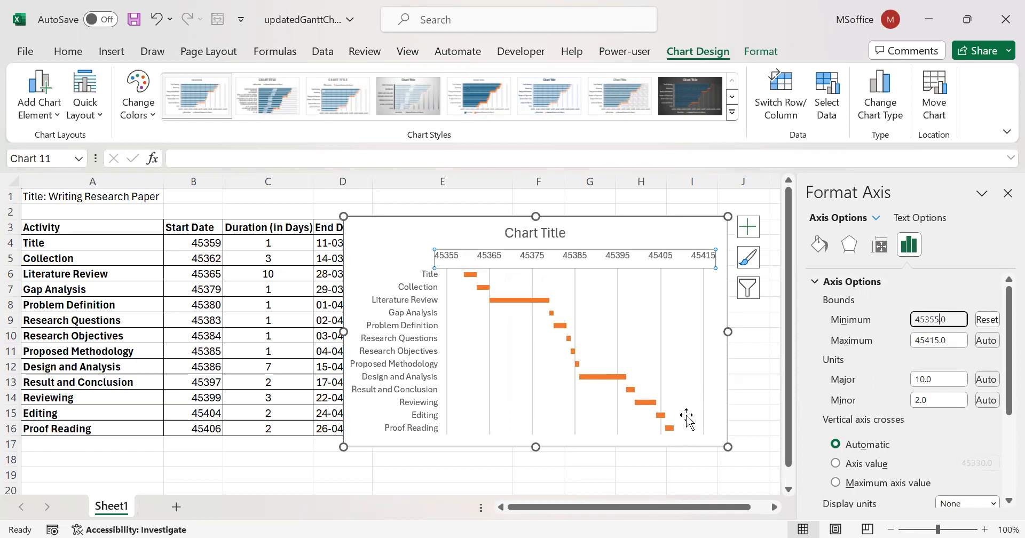
pyautogui.moveTo(686, 434)
pyautogui.click(475, 336)
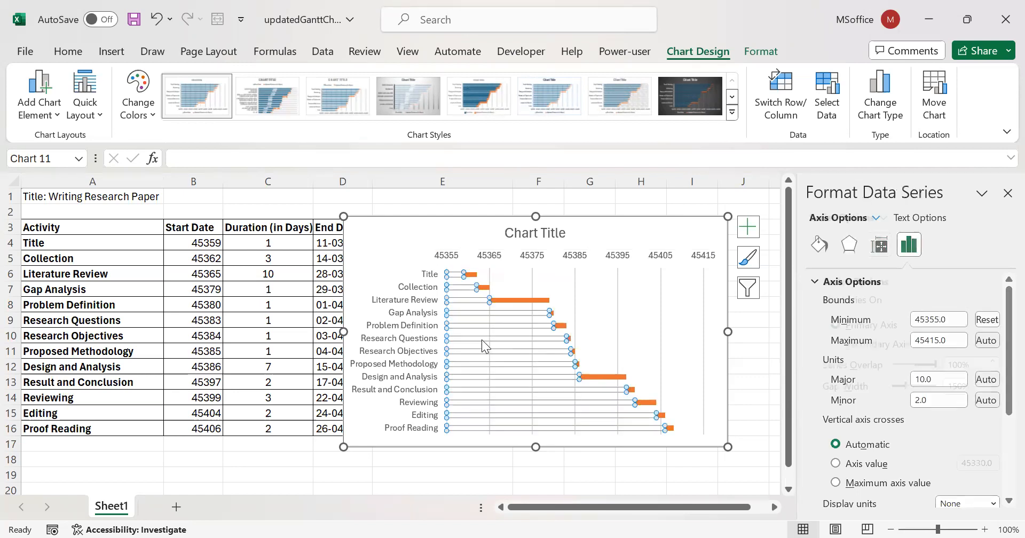
pyautogui.click(454, 279)
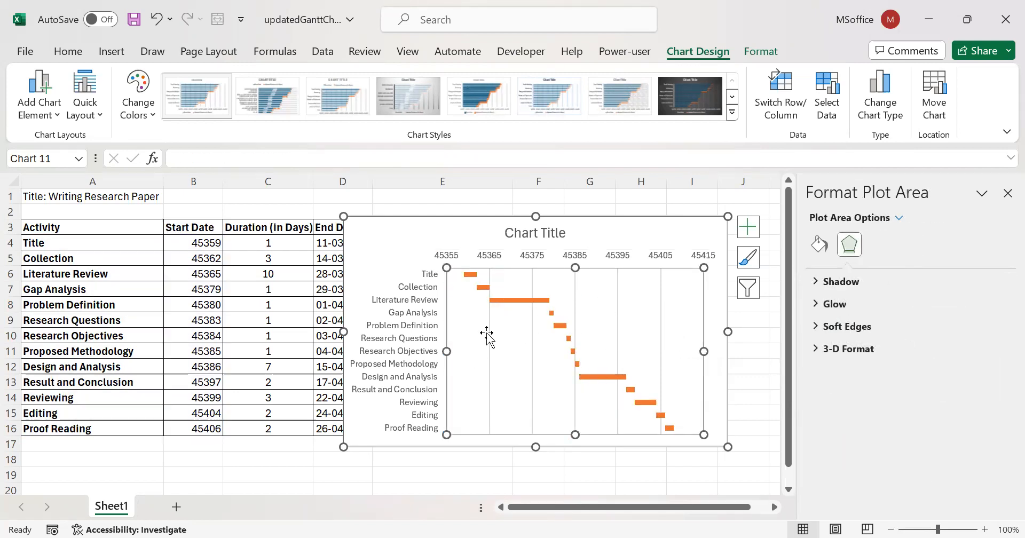
# Step: Set the major unit of the chart's horizontal value axis to 7 and deselect the chart
pyautogui.click(539, 261)
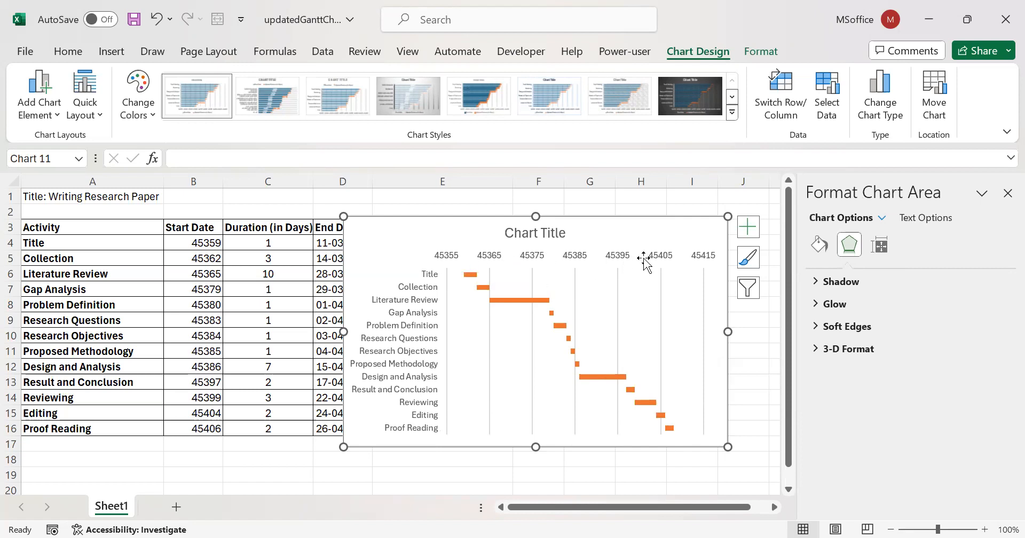
pyautogui.click(618, 259)
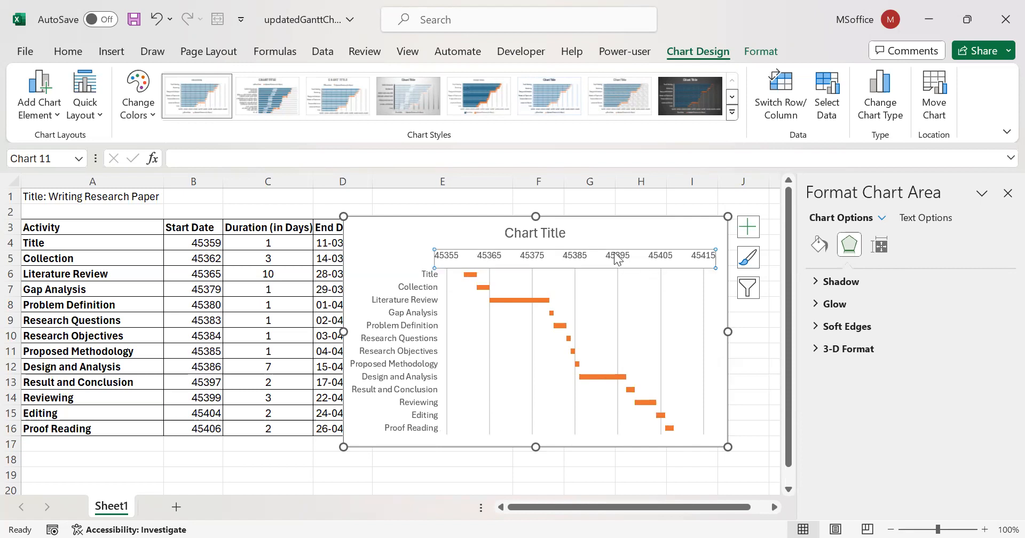
pyautogui.click(906, 255)
pyautogui.click(842, 281)
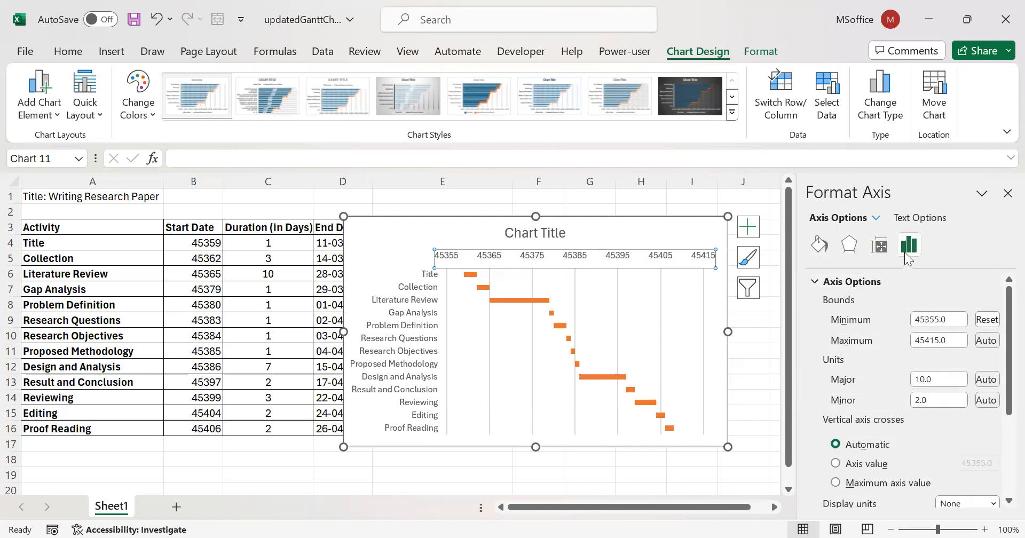
pyautogui.click(643, 254)
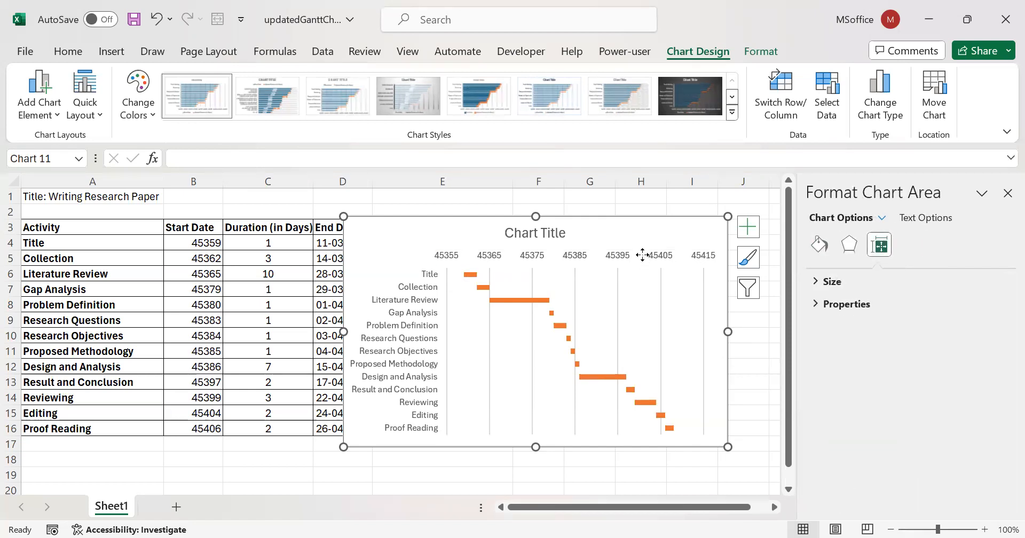
pyautogui.click(584, 258)
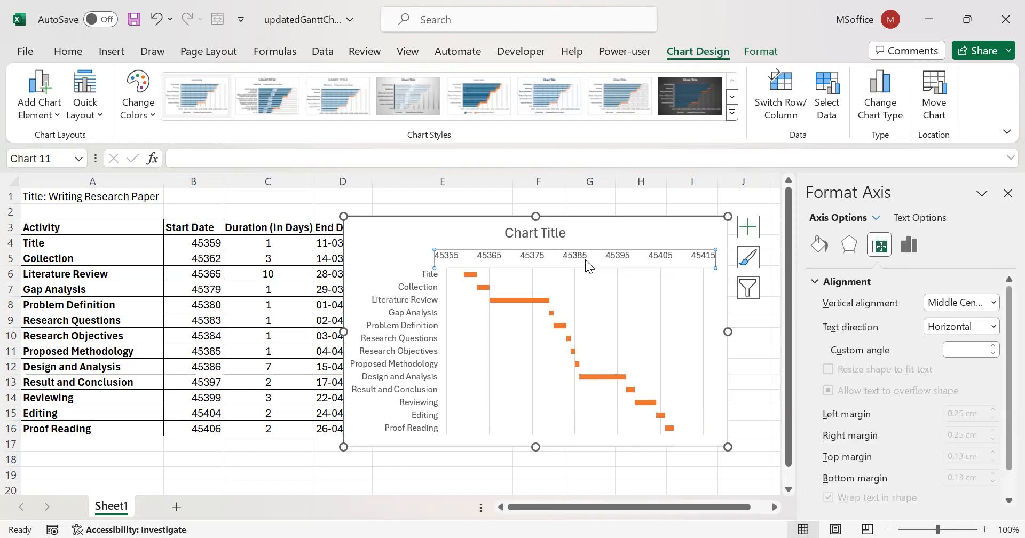
pyautogui.click(911, 247)
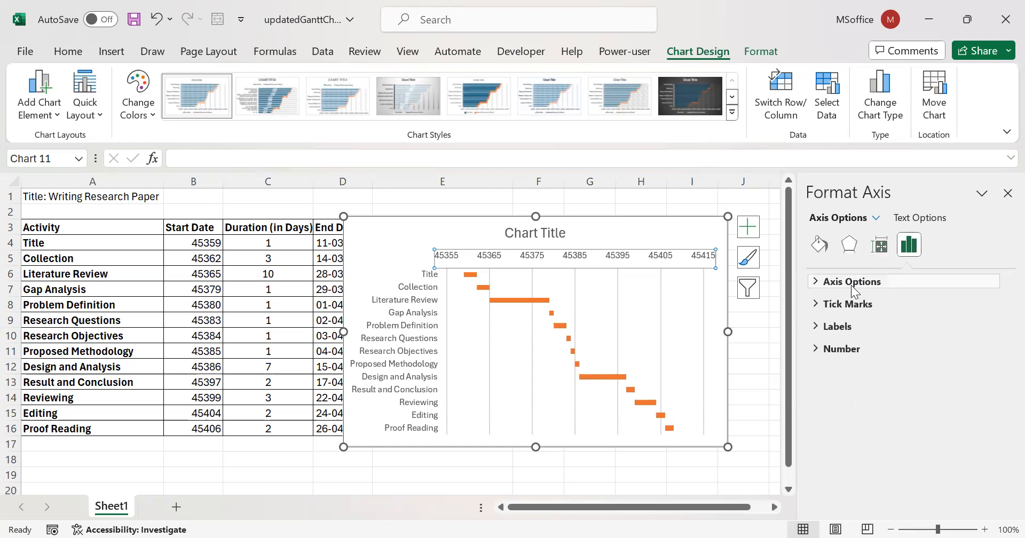
pyautogui.click(851, 286)
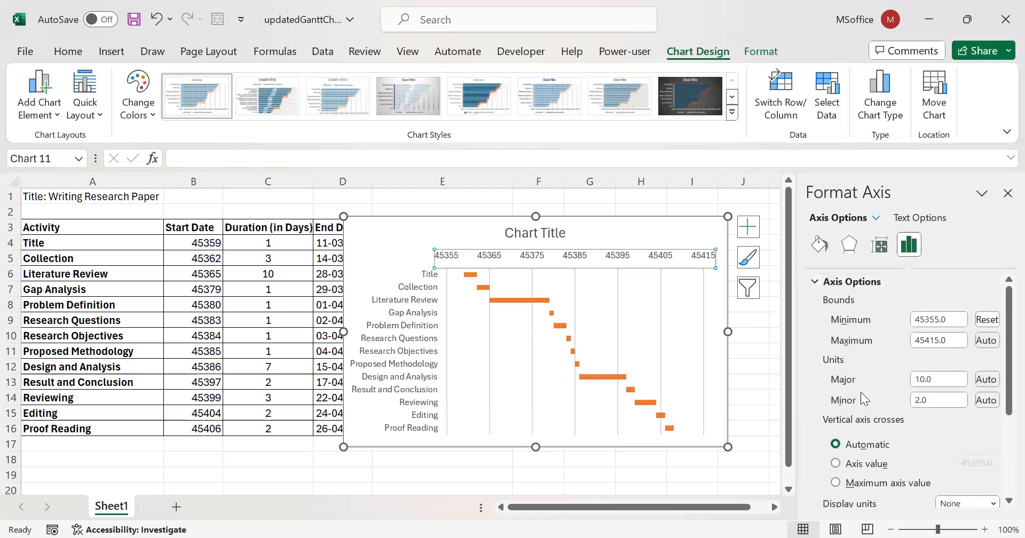
pyautogui.click(932, 379)
pyautogui.doubleClick(932, 379)
pyautogui.write('7')
pyautogui.click(761, 380)
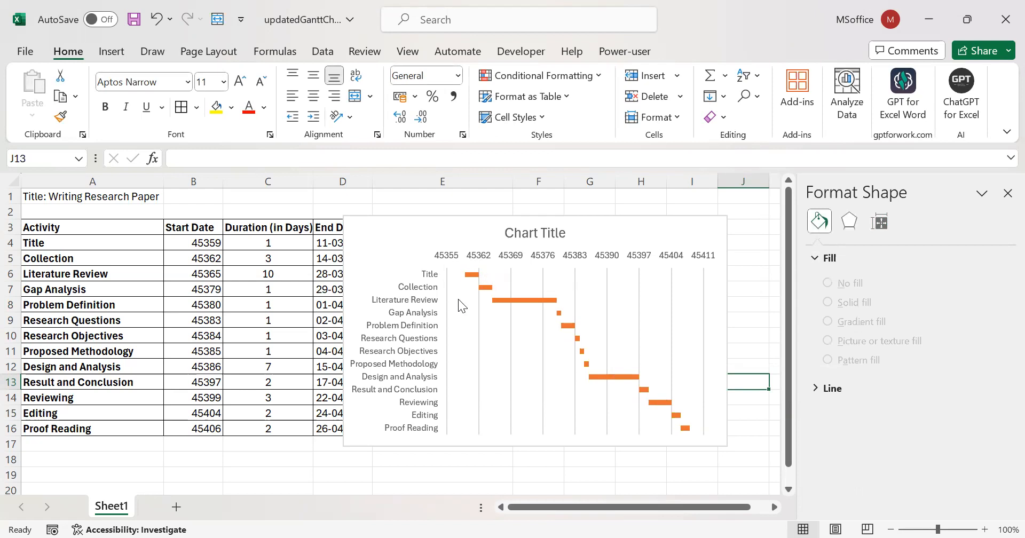
pyautogui.click(507, 296)
pyautogui.click(553, 297)
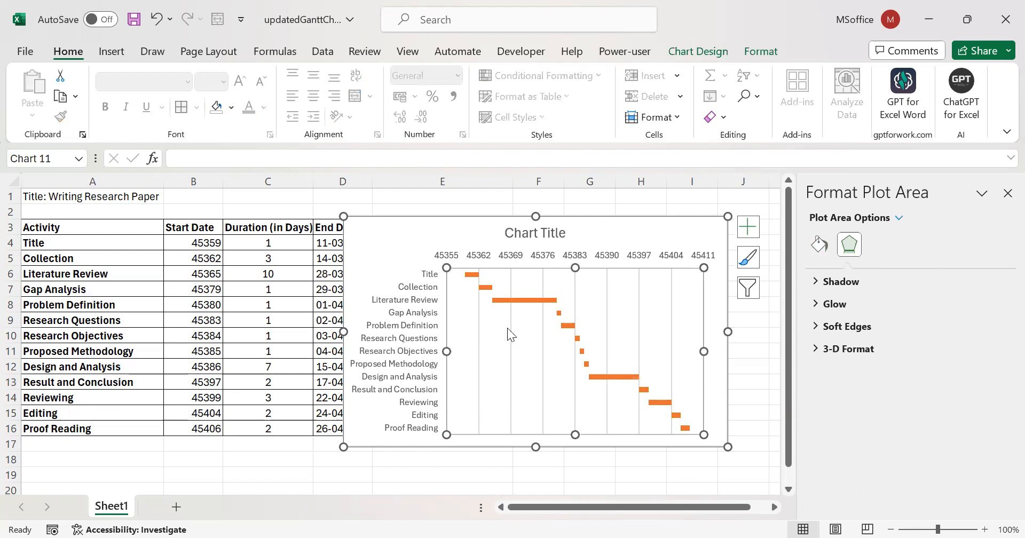
pyautogui.click(469, 275)
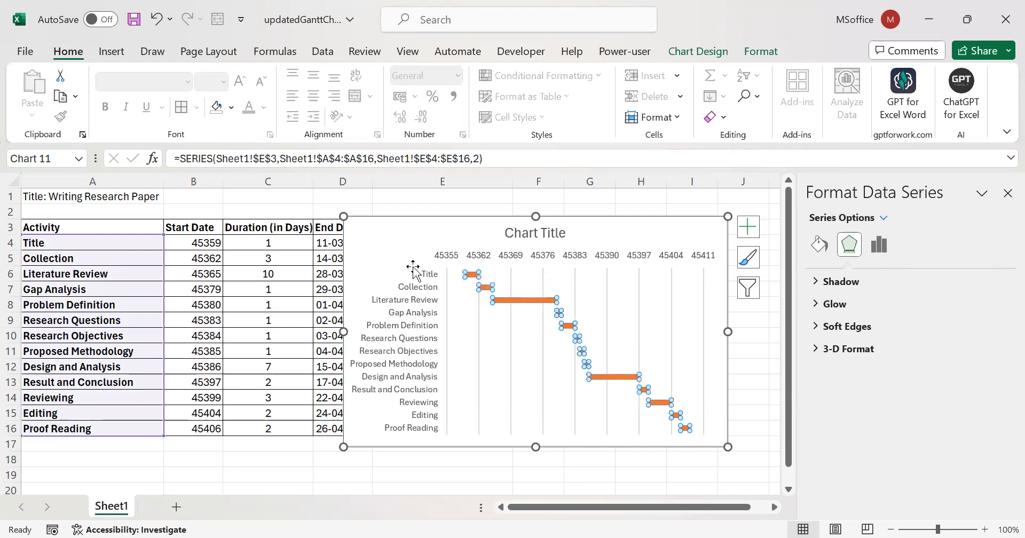
# Step: Set the minimum bound of the horizontal value axis first to 45358, and finally to 45359
pyautogui.click(481, 255)
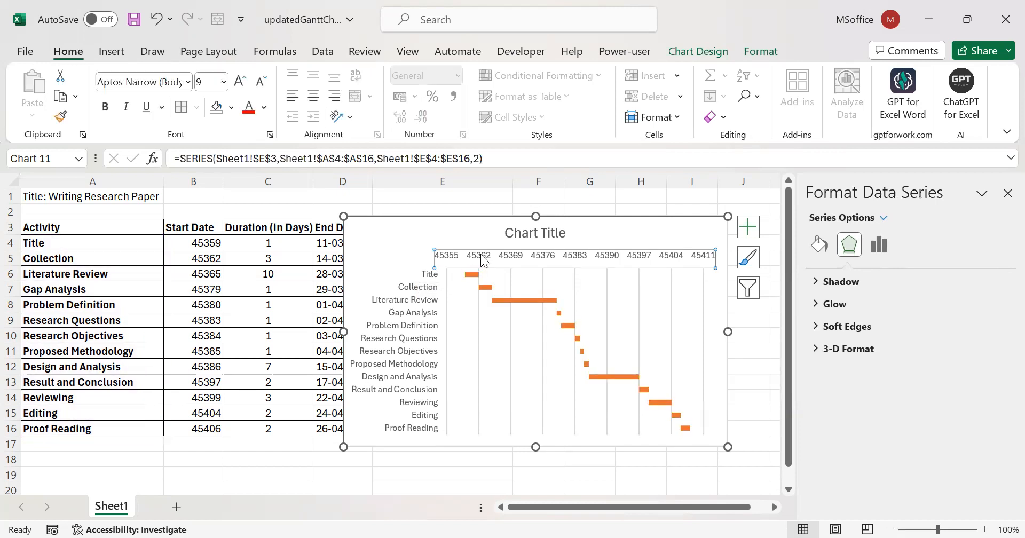
pyautogui.doubleClick(485, 257)
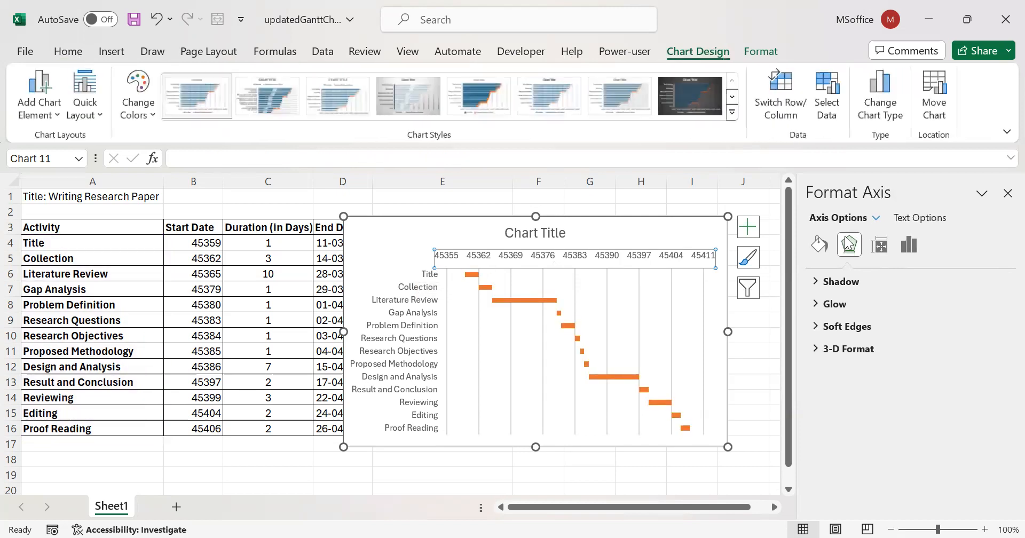
pyautogui.click(909, 245)
pyautogui.click(835, 284)
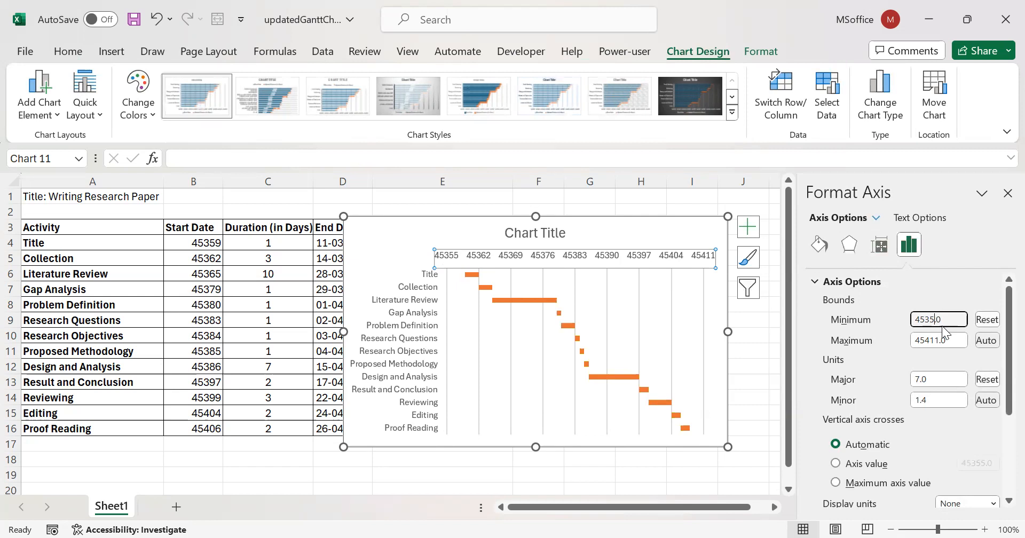
pyautogui.press('Return')
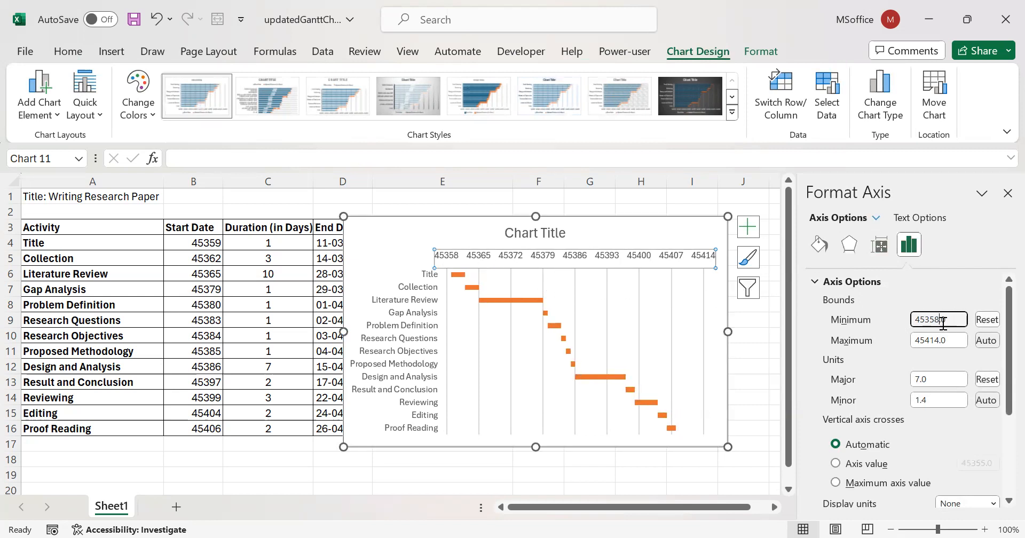
pyautogui.press('BackSpace')
pyautogui.write('9')
pyautogui.press('Return')
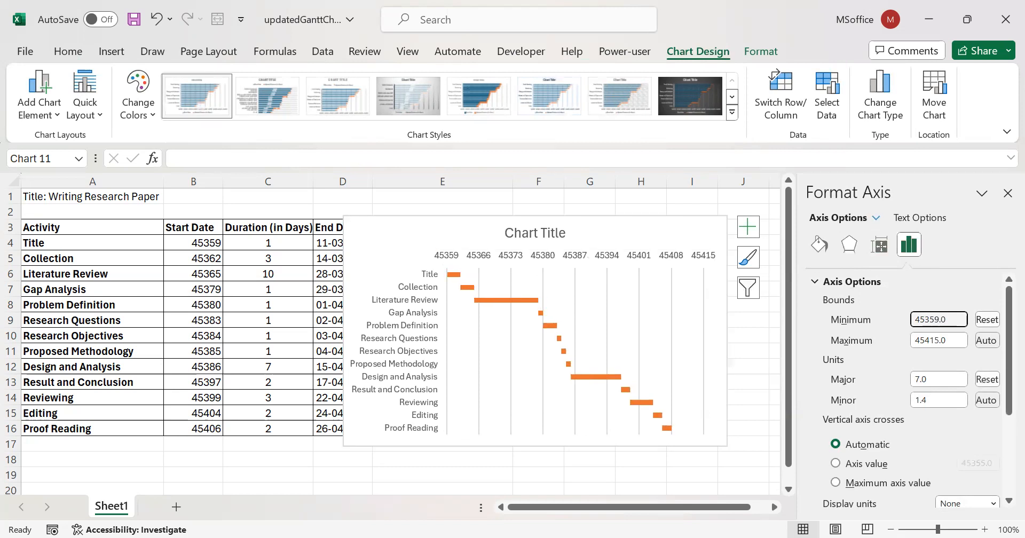
# Step: Set the maximum bound of the chart's horizontal value axis to 45408
pyautogui.click(593, 309)
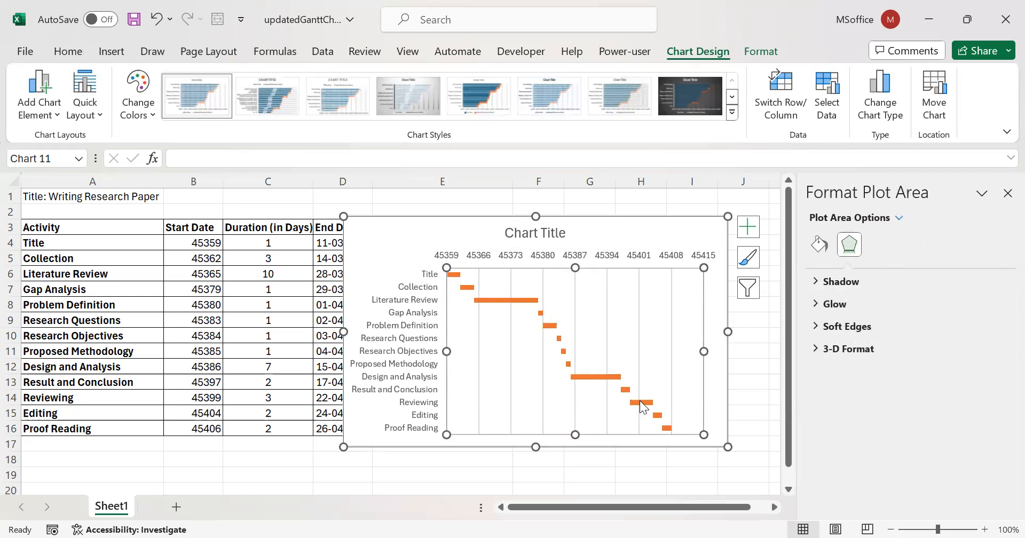
pyautogui.click(668, 428)
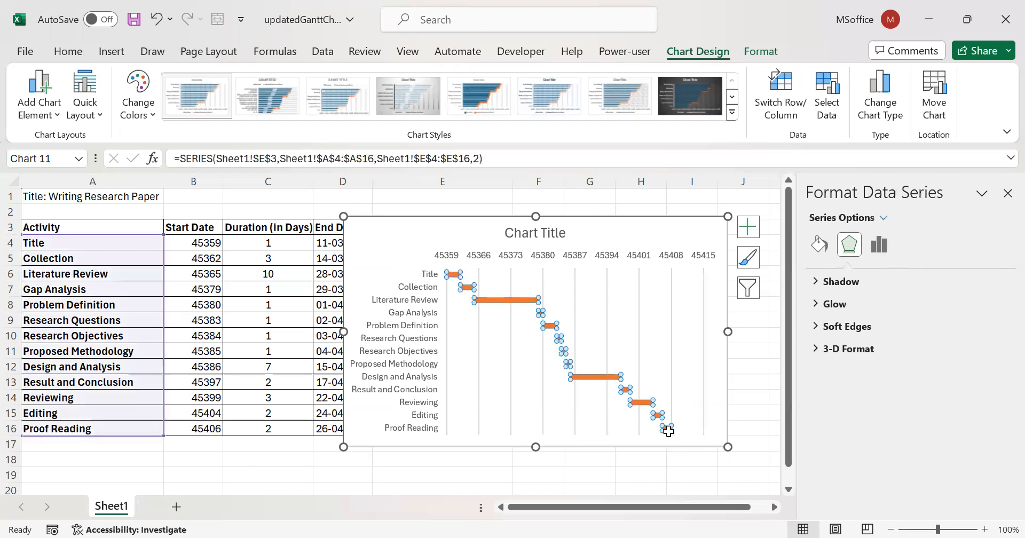
pyautogui.click(678, 258)
pyautogui.click(910, 249)
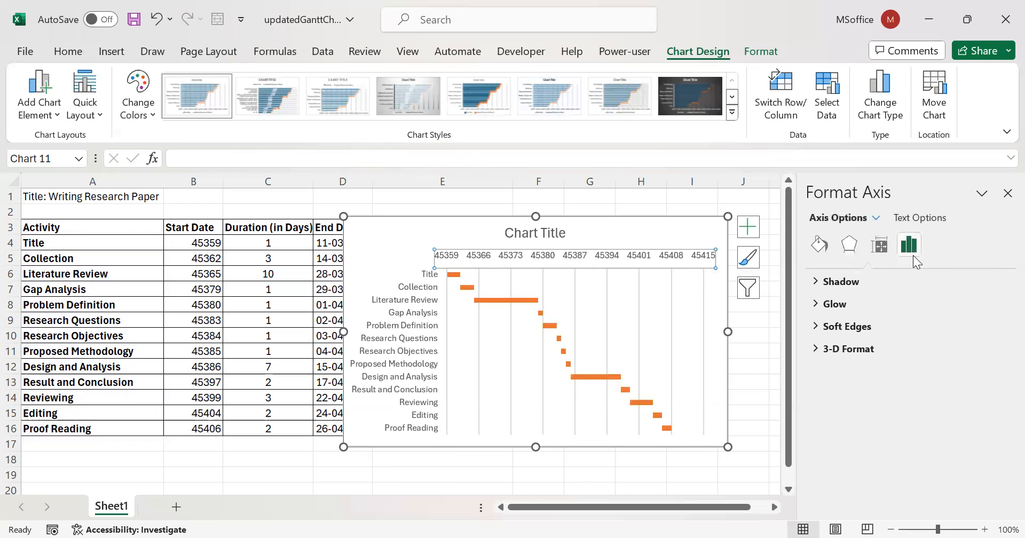
pyautogui.click(875, 280)
pyautogui.click(935, 342)
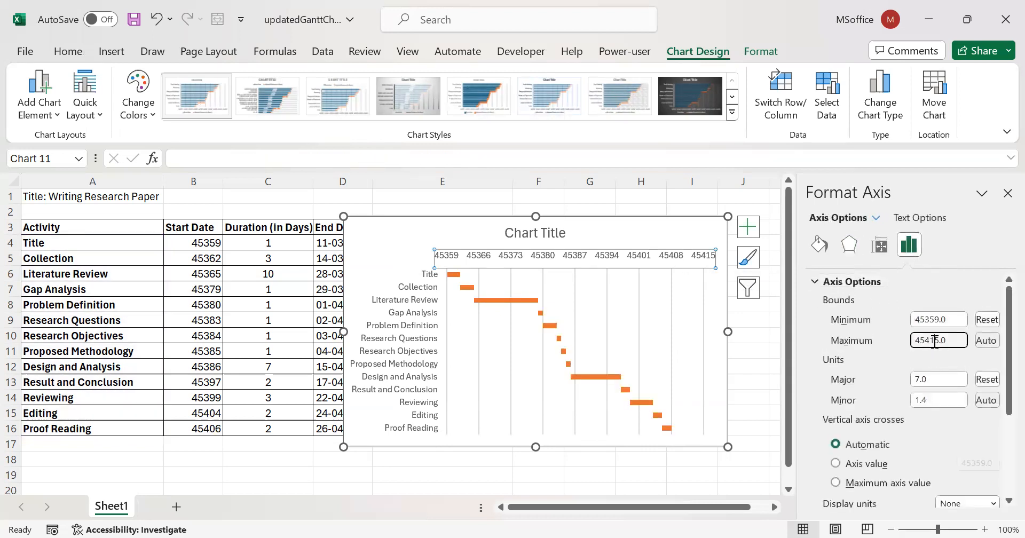
pyautogui.press('BackSpace')
pyautogui.press('BackSpace')
pyautogui.write('08')
pyautogui.press('Return')
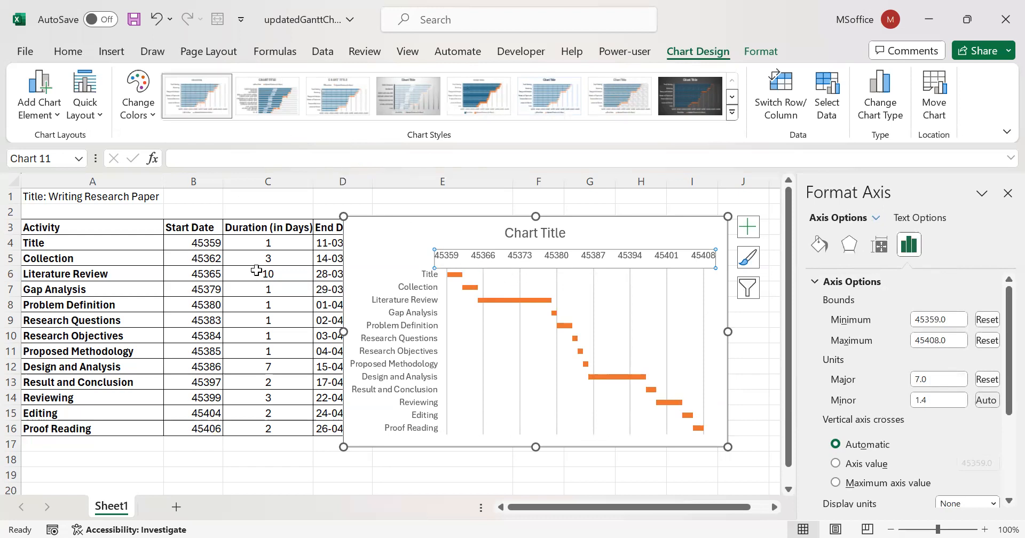
# Step: Format the start dates in B4:B16 as dates of the type *14-03-2012
pyautogui.moveTo(208, 245); pyautogui.dragTo(209, 429)
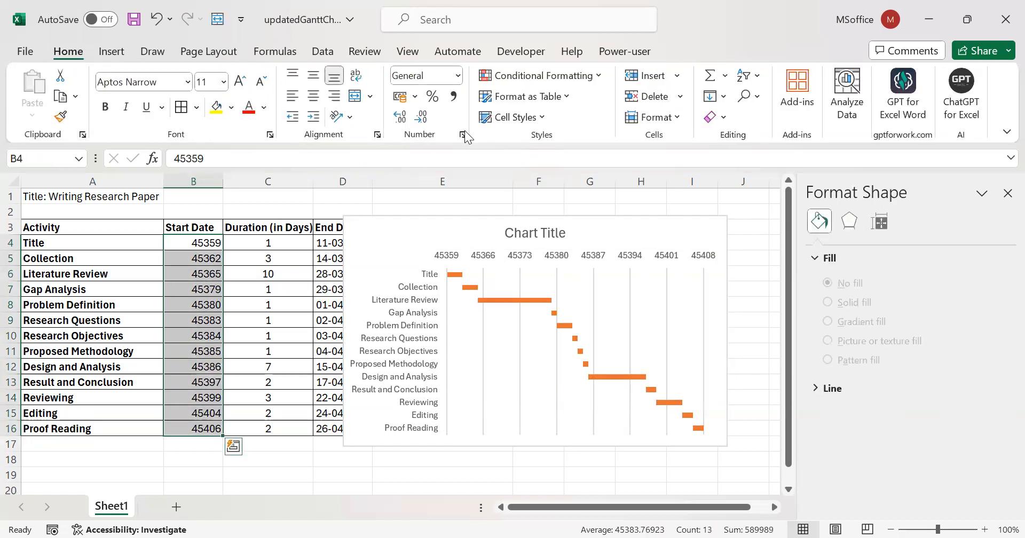
pyautogui.click(463, 134)
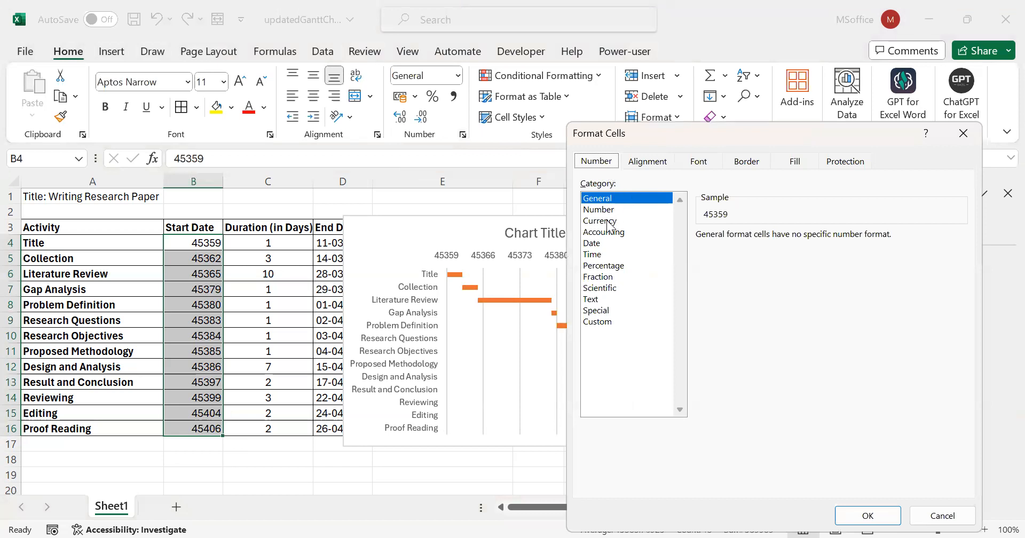
pyautogui.click(599, 244)
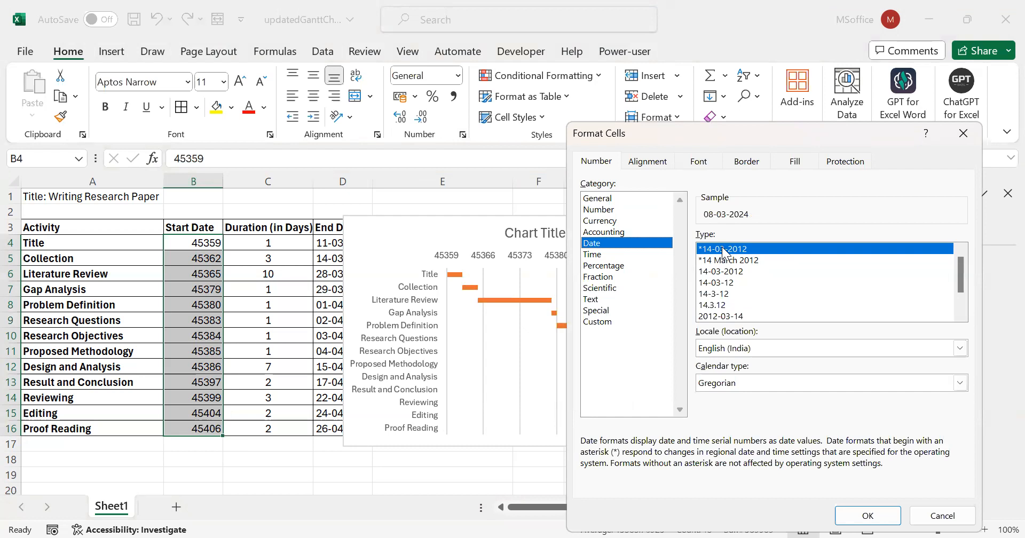
pyautogui.click(858, 512)
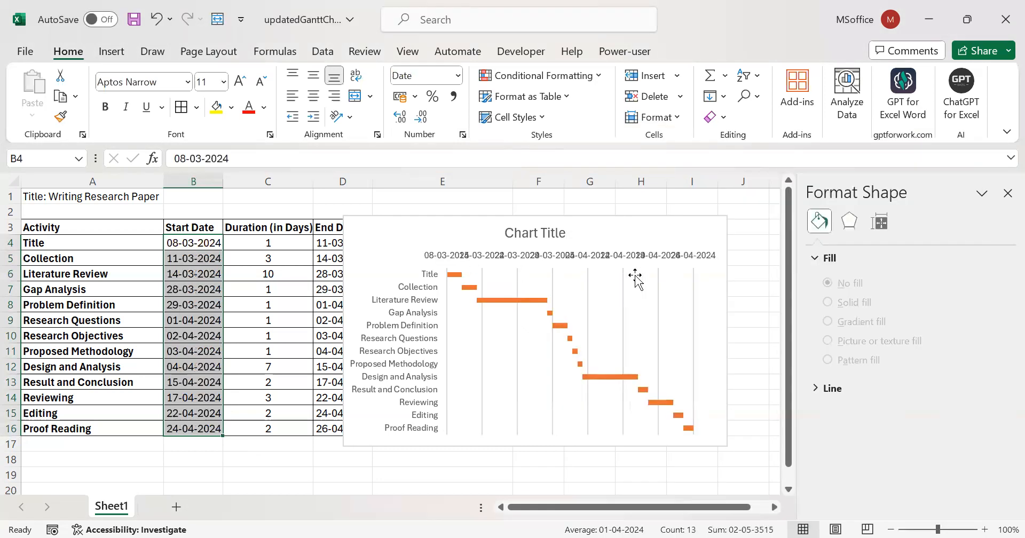
# Step: Enlarge the chart so the date labels on its axis fit without overlapping, and reposition it over the columns after Duration (in Days)
pyautogui.moveTo(686, 222); pyautogui.dragTo(565, 213)
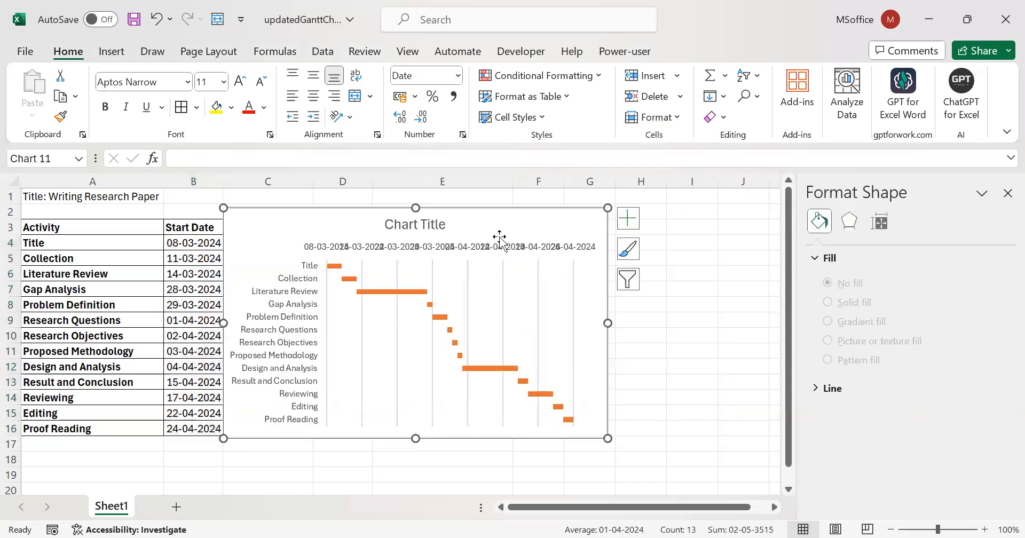
pyautogui.moveTo(608, 436); pyautogui.dragTo(725, 477)
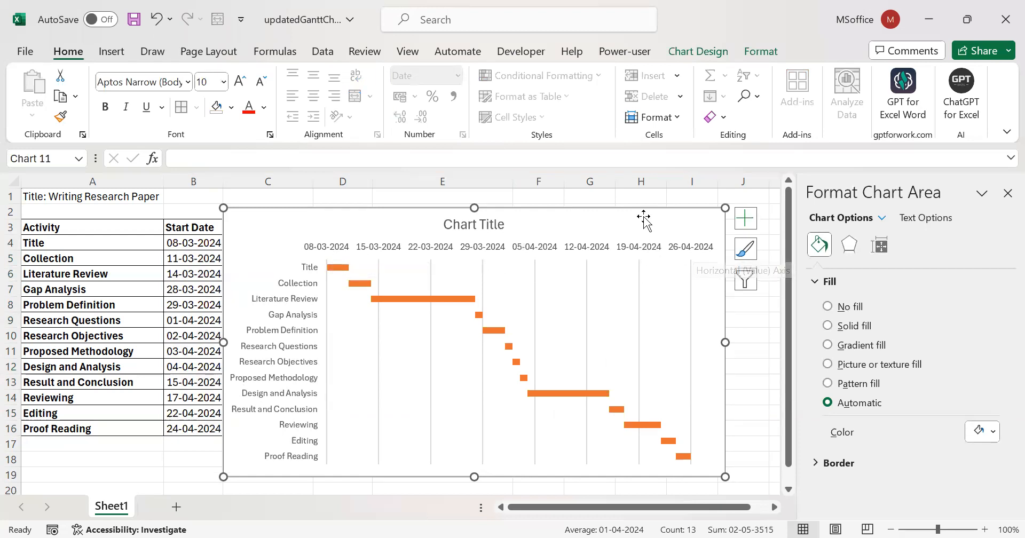
pyautogui.moveTo(647, 241); pyautogui.dragTo(729, 257)
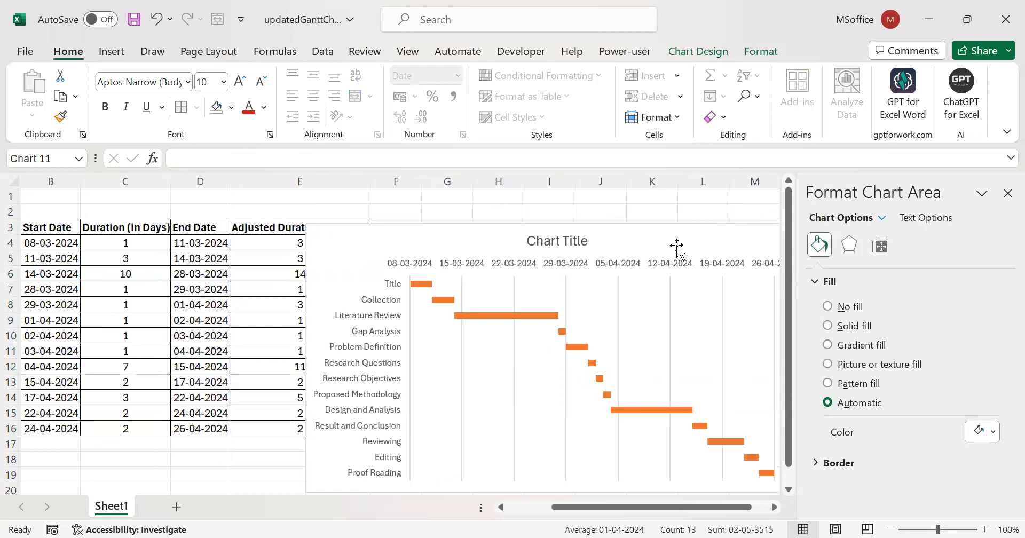
pyautogui.moveTo(382, 221); pyautogui.dragTo(235, 207)
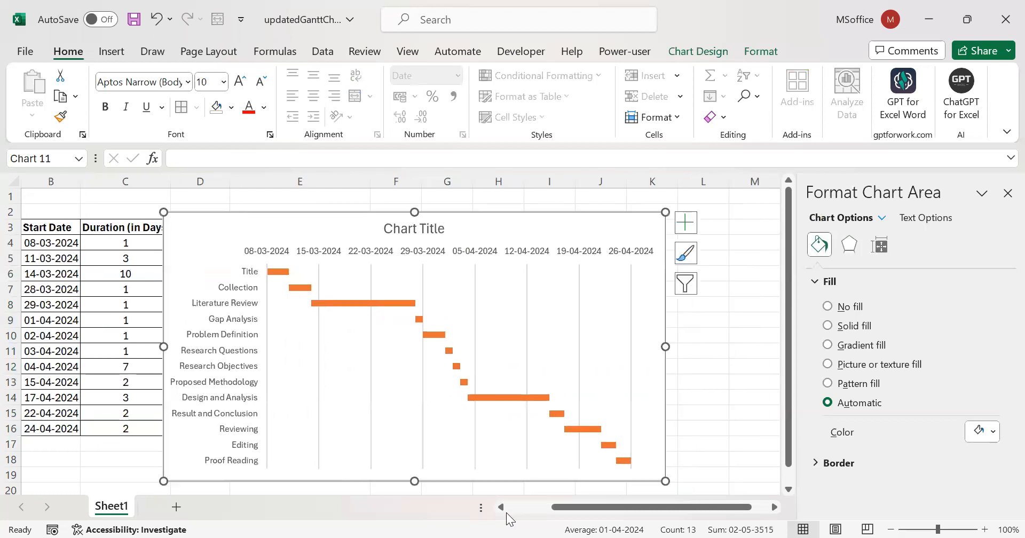
pyautogui.click(520, 508)
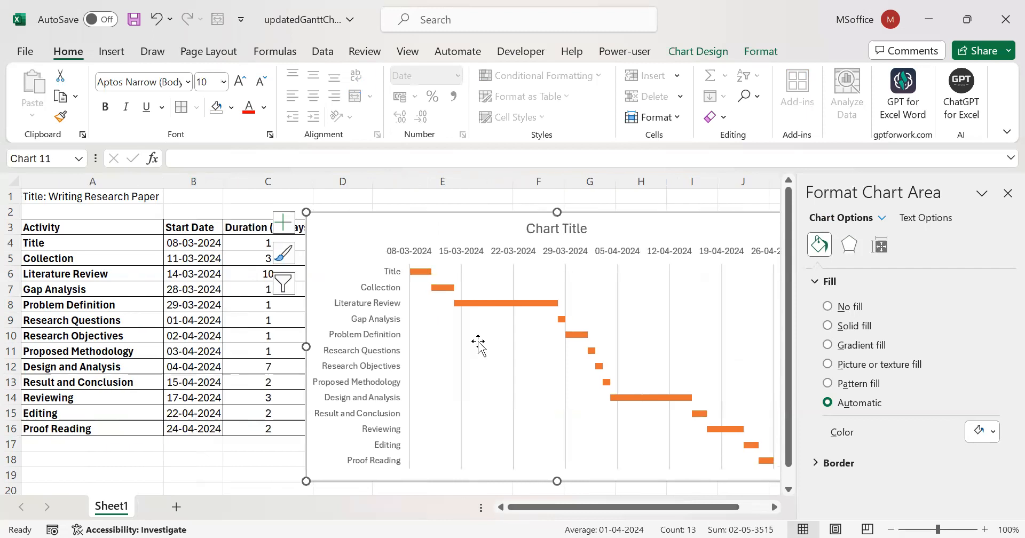
# Step: Link the chart title to cell A1 with the formula =Sheet1!$A$1, and move the chart directly beside the Activity column
pyautogui.click(556, 230)
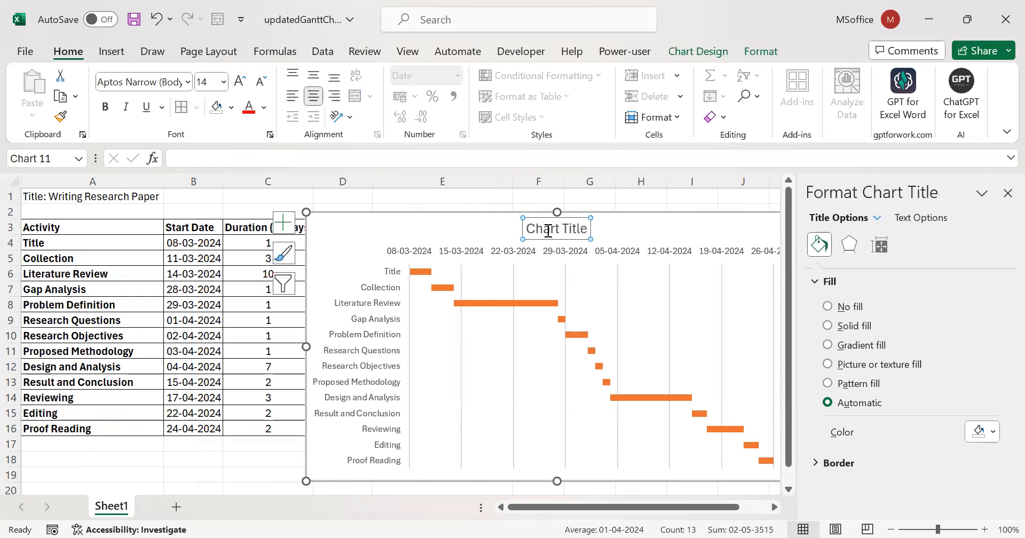
pyautogui.click(276, 164)
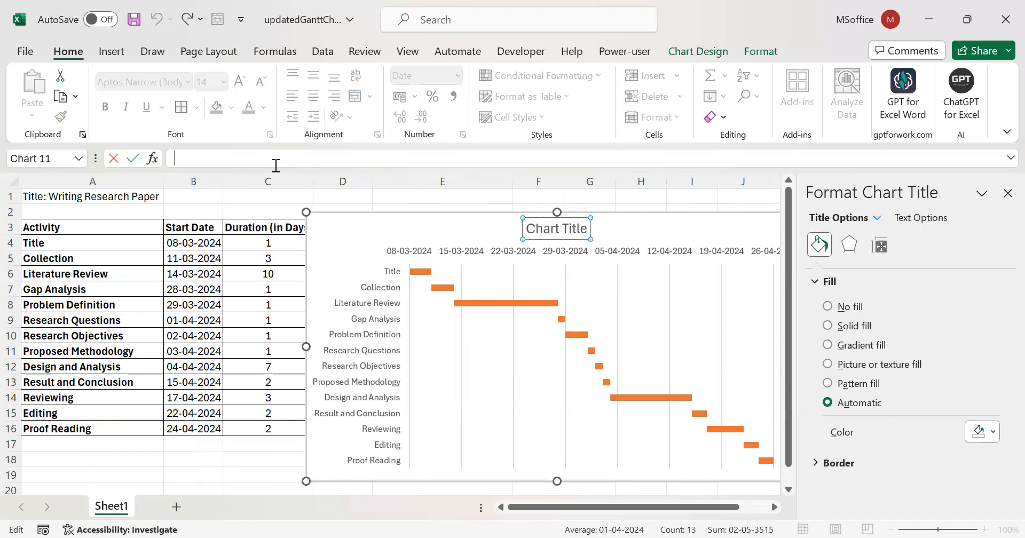
pyautogui.write('=')
pyautogui.click(66, 200)
pyautogui.press('Return')
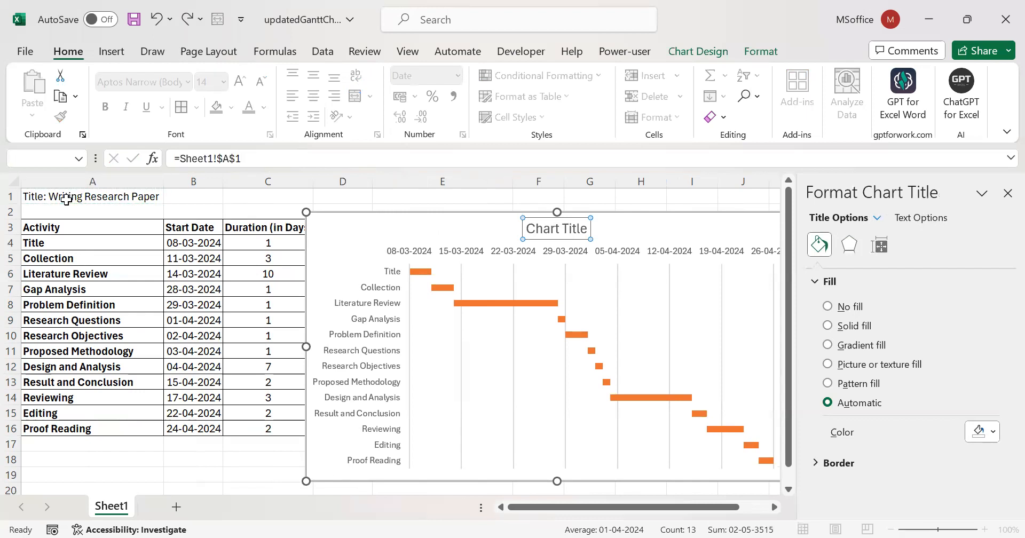
pyautogui.click(663, 213)
pyautogui.moveTo(663, 213); pyautogui.dragTo(521, 220)
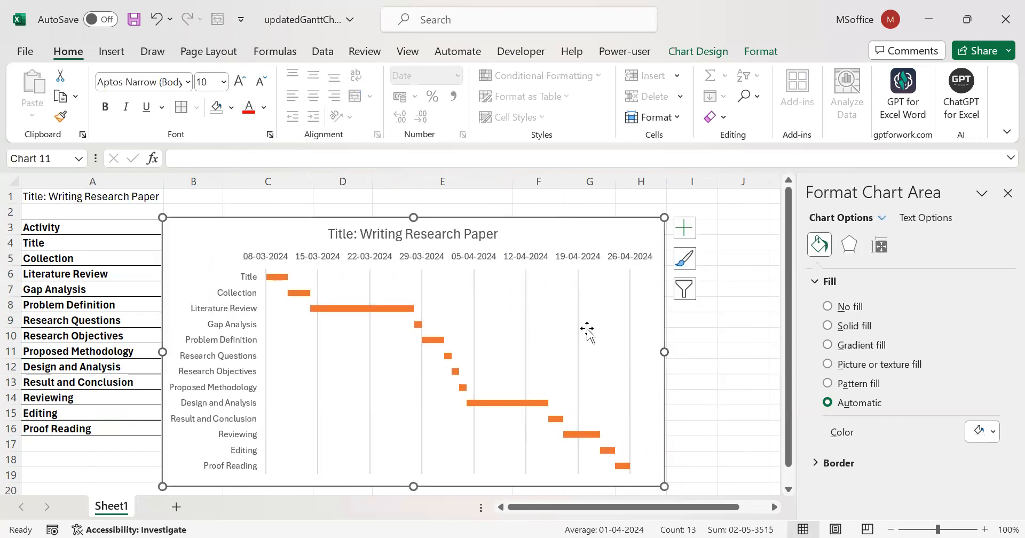